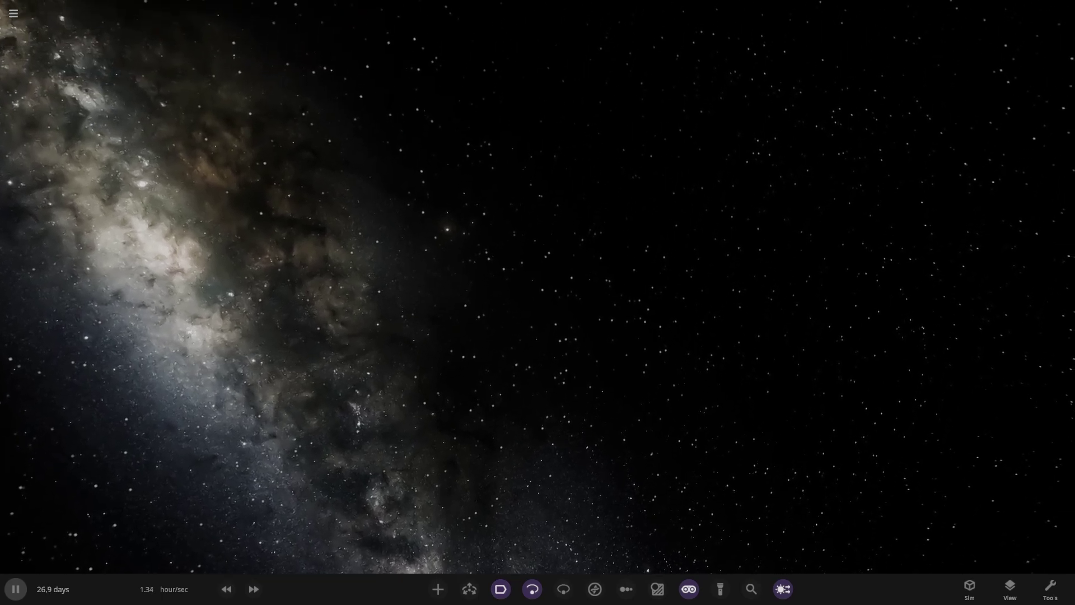
- Place the saved COMP_K2-18 b (Sachmis) planet from the user-made objects into the empty simulation and finish adding
{"action": "left_click", "coordinate": [438, 589]}
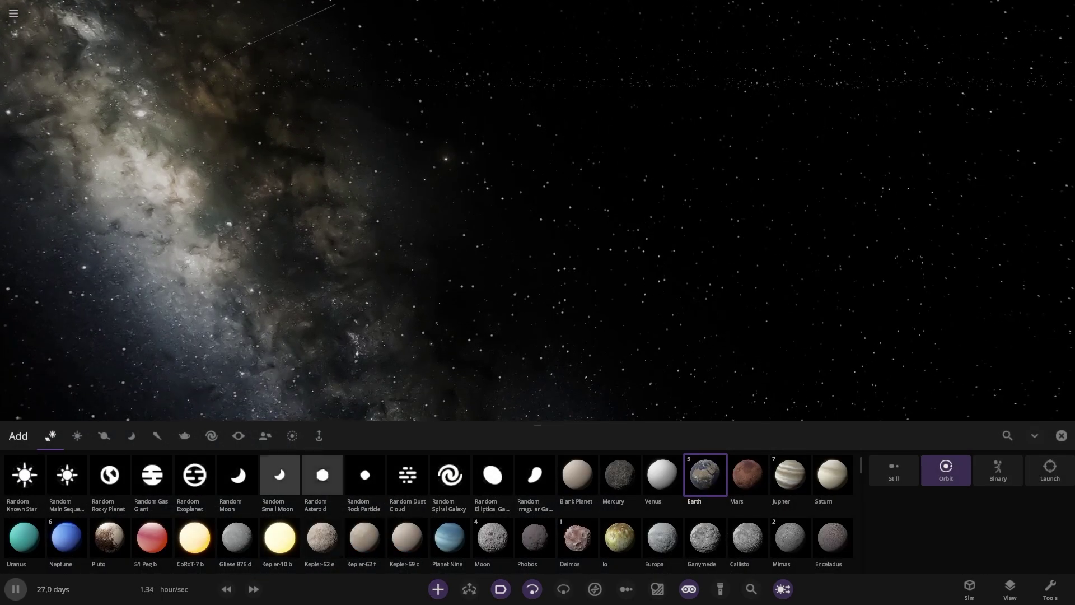
{"action": "left_click", "coordinate": [265, 436]}
{"action": "scroll", "coordinate": [644, 476], "scroll_direction": "down", "scroll_amount": 1}
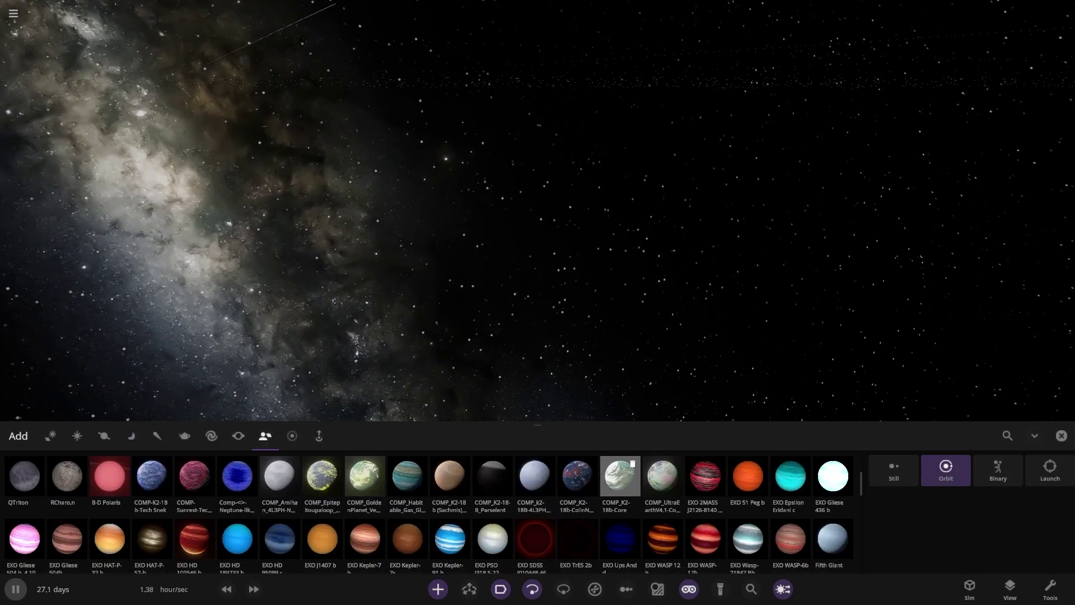
{"action": "scroll", "coordinate": [574, 536], "scroll_direction": "up", "scroll_amount": 1}
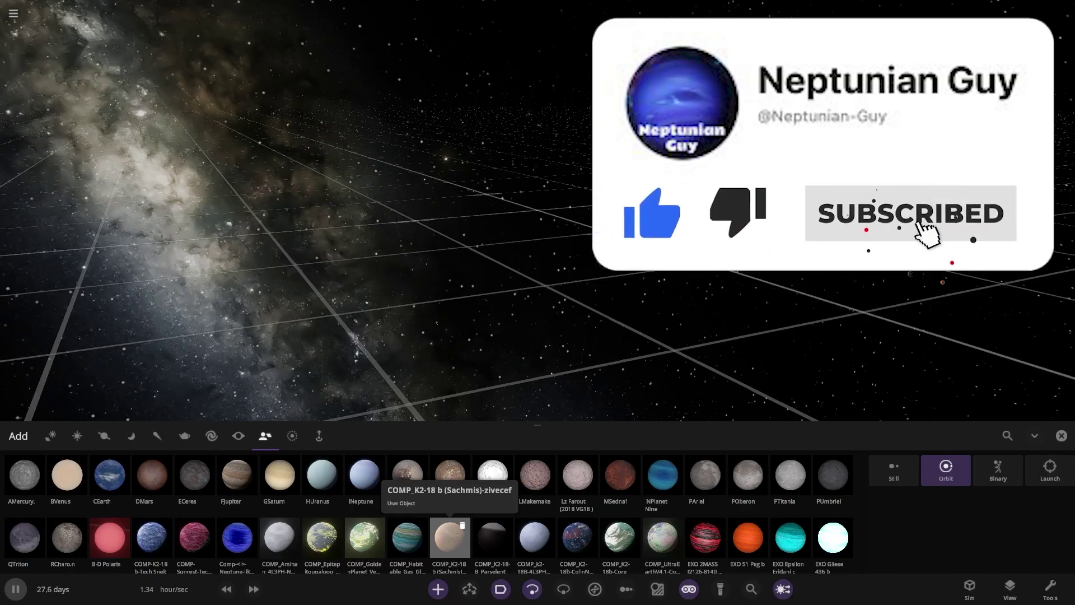
{"action": "left_click", "coordinate": [450, 537]}
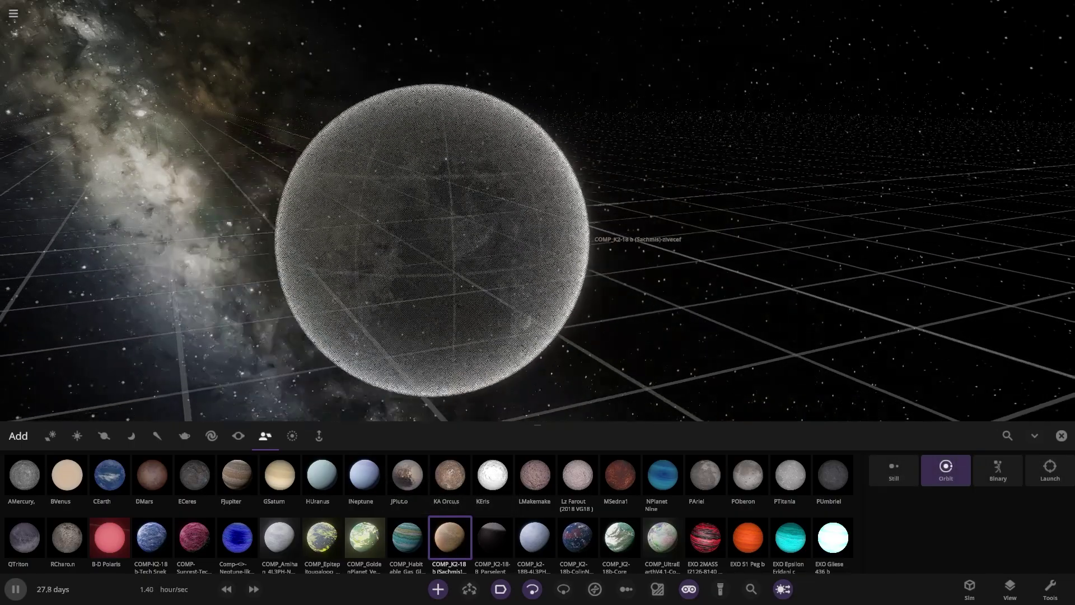
{"action": "left_click", "coordinate": [434, 227]}
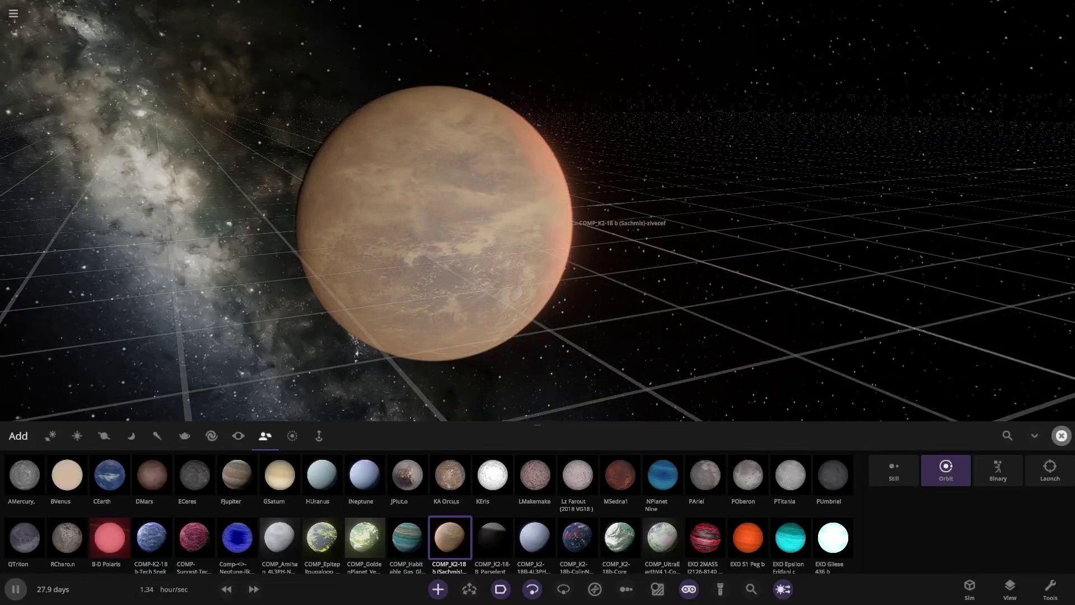
{"action": "left_click", "coordinate": [1061, 435]}
- Inspect the Sachmis planet from both sides and read its full description in its overview properties
{"action": "left_click", "coordinate": [434, 280]}
{"action": "left_click_drag", "start_coordinate": [434, 280], "coordinate": [314, 280]}
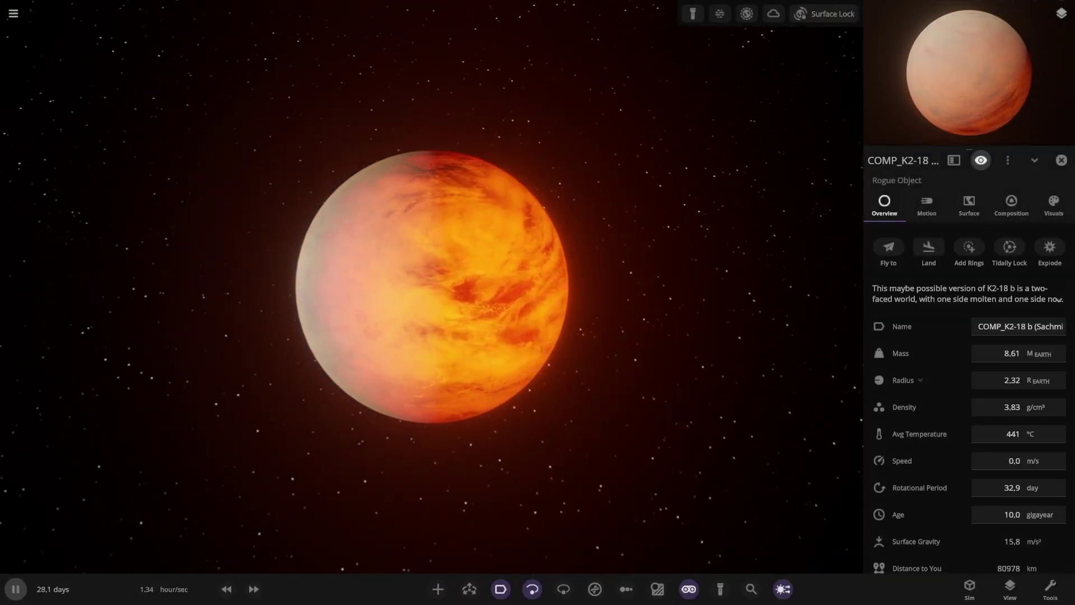
{"action": "left_click", "coordinate": [967, 293]}
{"action": "left_click_drag", "start_coordinate": [392, 280], "coordinate": [504, 279]}
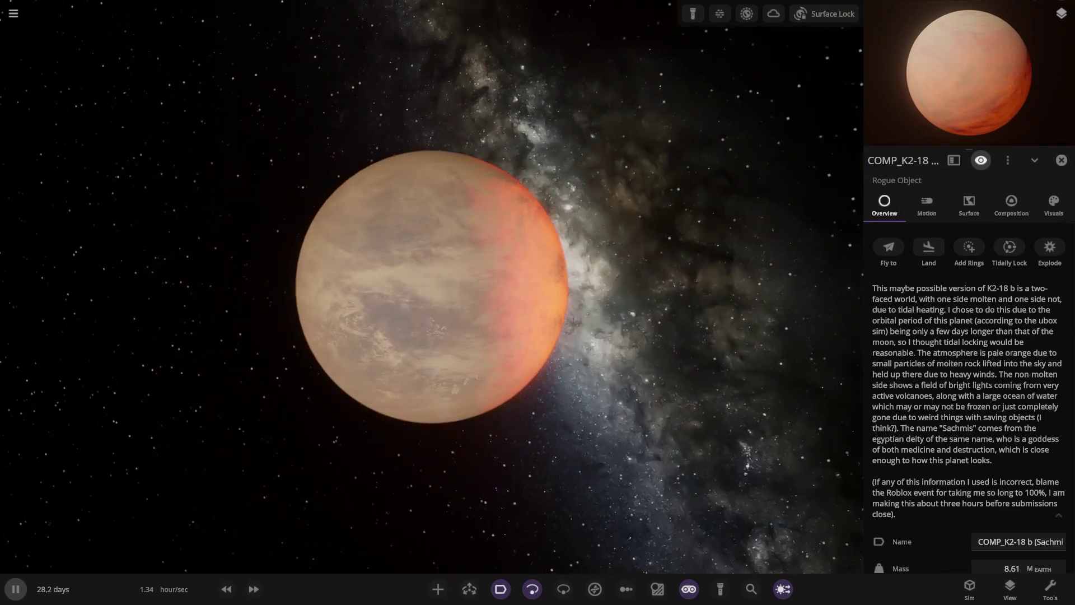
- Pause the simulation and examine the Sachmis planet's molten and non-molten hemispheres
{"action": "left_click", "coordinate": [141, 589]}
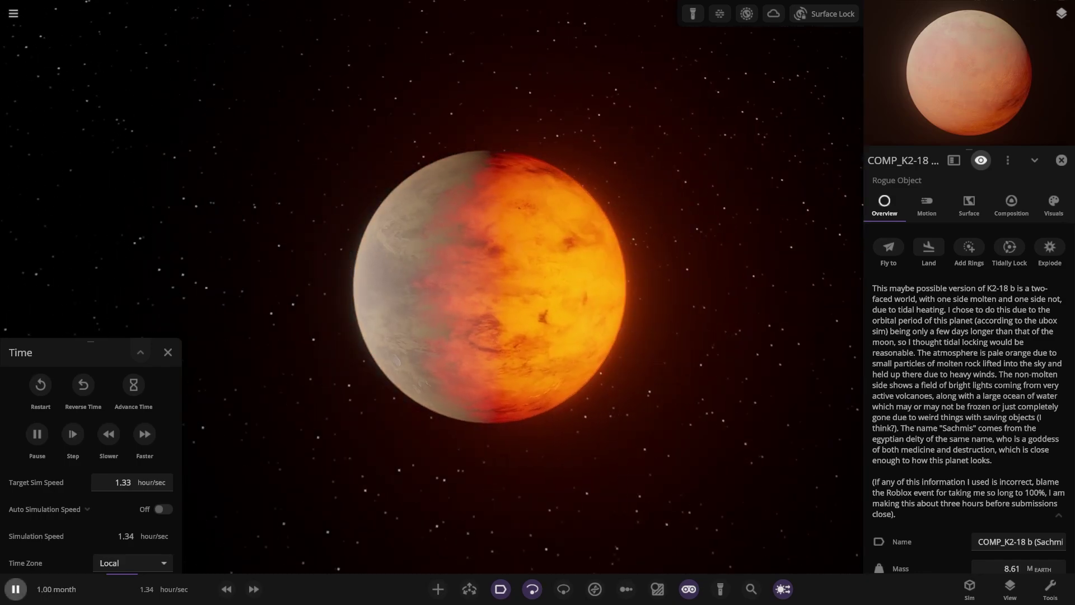
{"action": "key", "text": "space"}
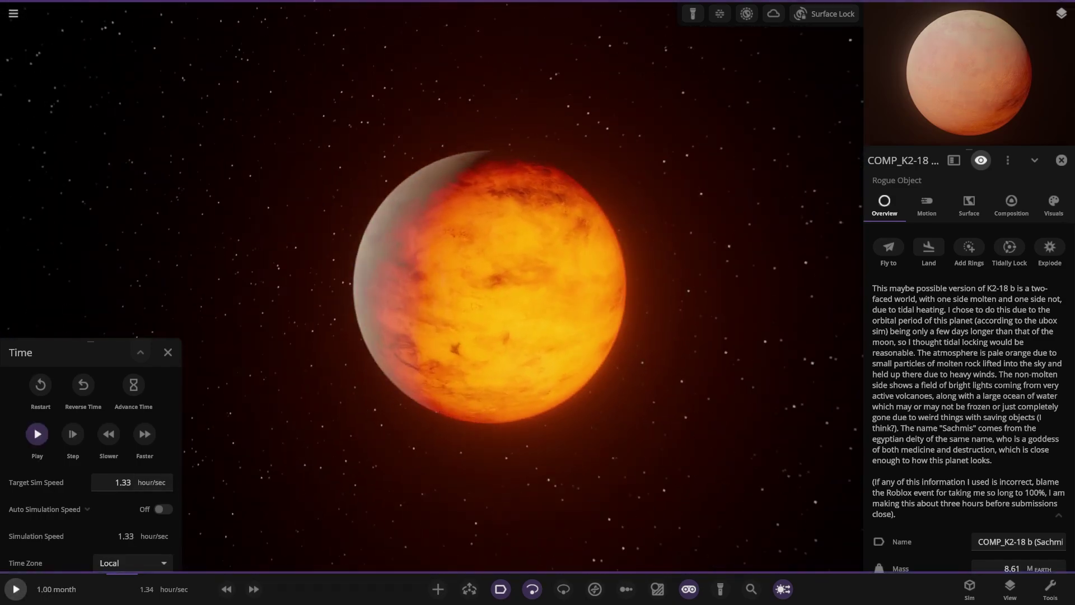
{"action": "scroll", "coordinate": [489, 286], "scroll_direction": "up", "scroll_amount": 3}
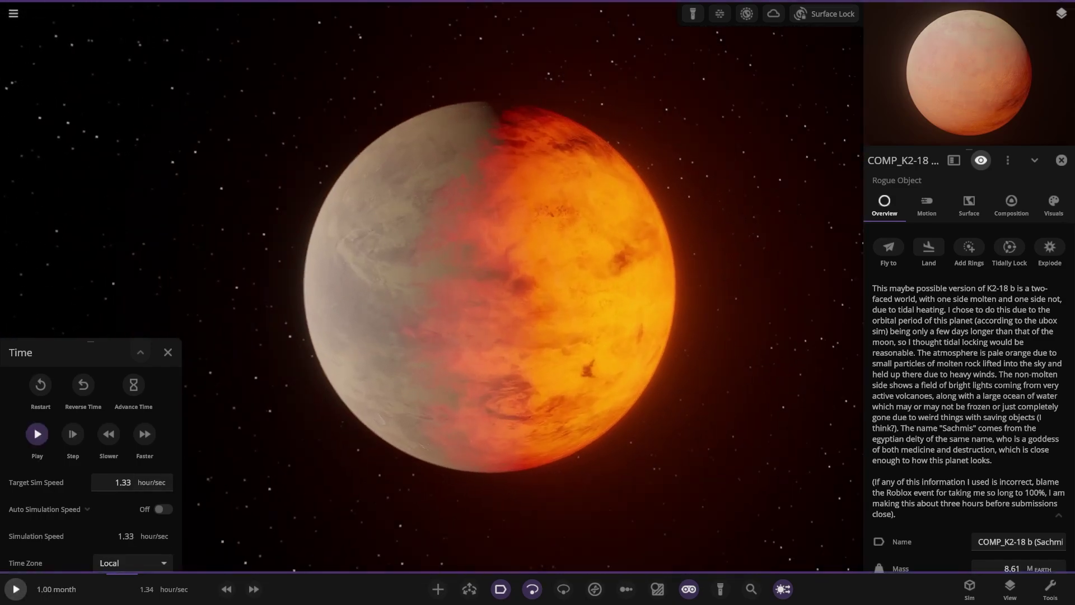
{"action": "scroll", "coordinate": [968, 370], "scroll_direction": "down", "scroll_amount": 2}
{"action": "mouse_move", "coordinate": [896, 494]}
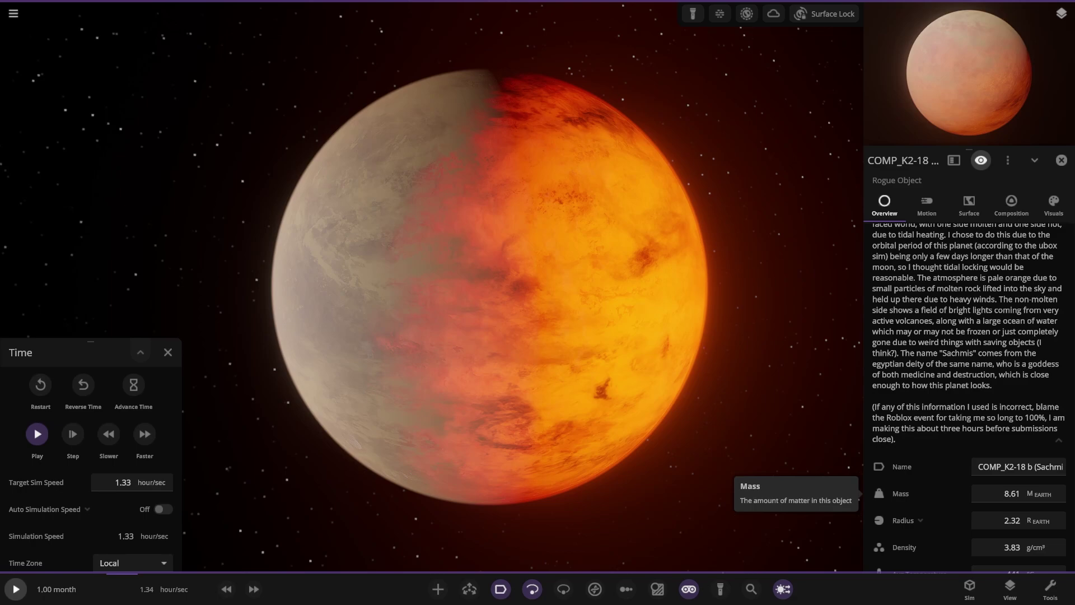
{"action": "scroll", "coordinate": [487, 285], "scroll_direction": "down", "scroll_amount": 5}
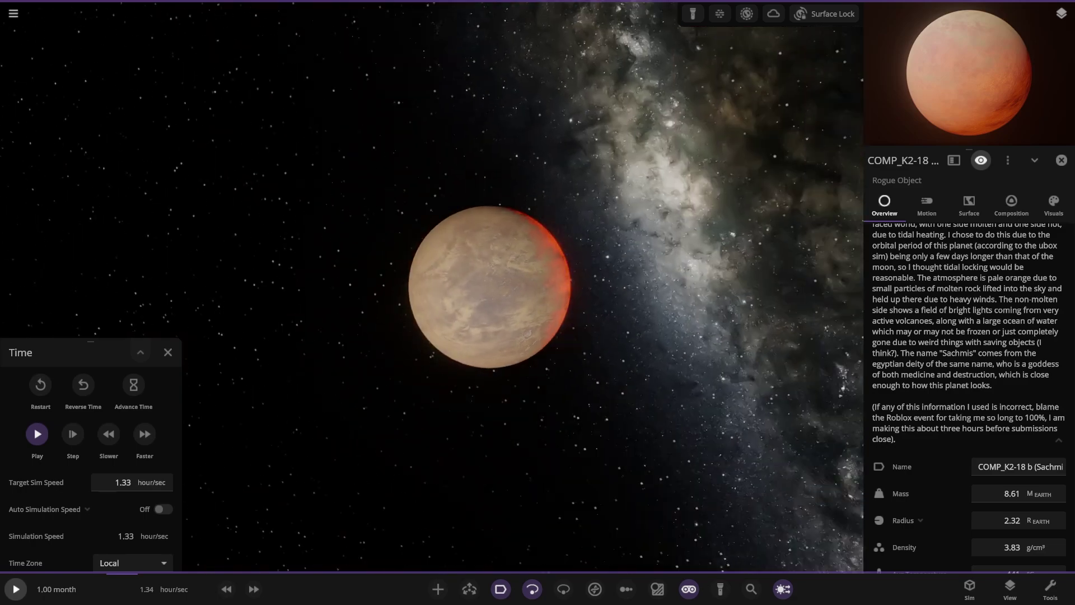
{"action": "left_click_drag", "start_coordinate": [488, 285], "coordinate": [381, 285]}
- Hide the Sachmis planet's atmosphere and cloud layers and inspect its bare surface on both sides
{"action": "left_click", "coordinate": [1053, 205]}
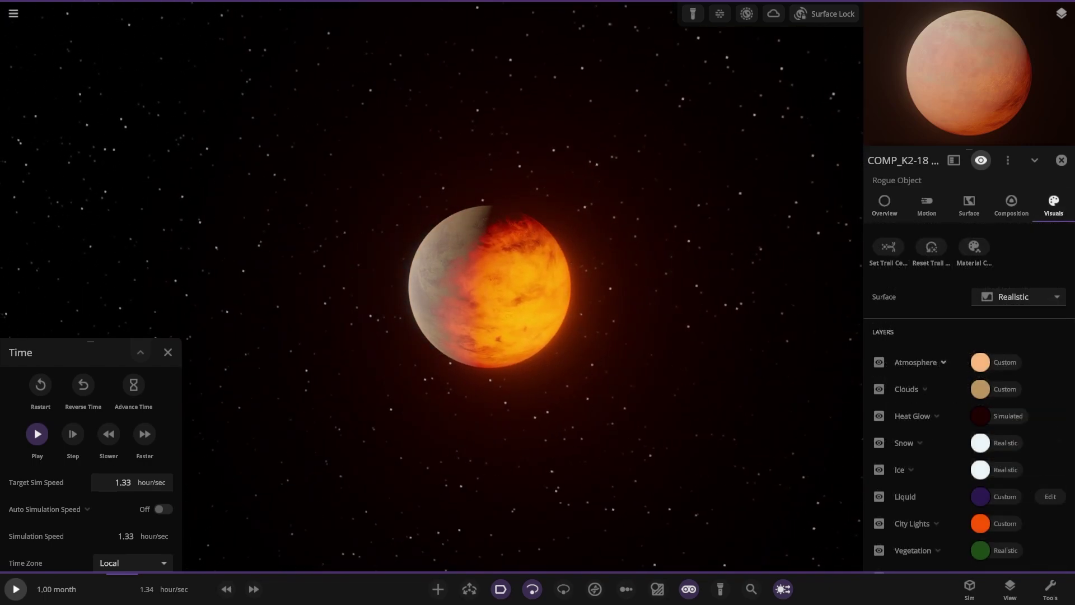
{"action": "left_click", "coordinate": [879, 389]}
{"action": "scroll", "coordinate": [487, 285], "scroll_direction": "up", "scroll_amount": 4}
{"action": "left_click_drag", "start_coordinate": [392, 286], "coordinate": [627, 286]}
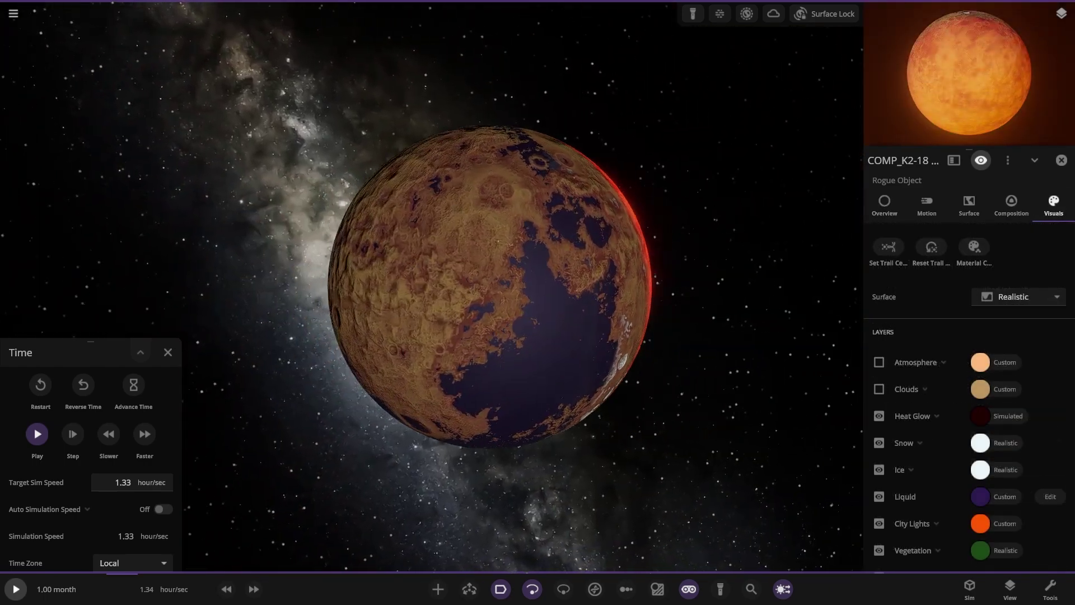
{"action": "scroll", "coordinate": [487, 286], "scroll_direction": "up", "scroll_amount": 2}
{"action": "left_click_drag", "start_coordinate": [487, 285], "coordinate": [168, 286]}
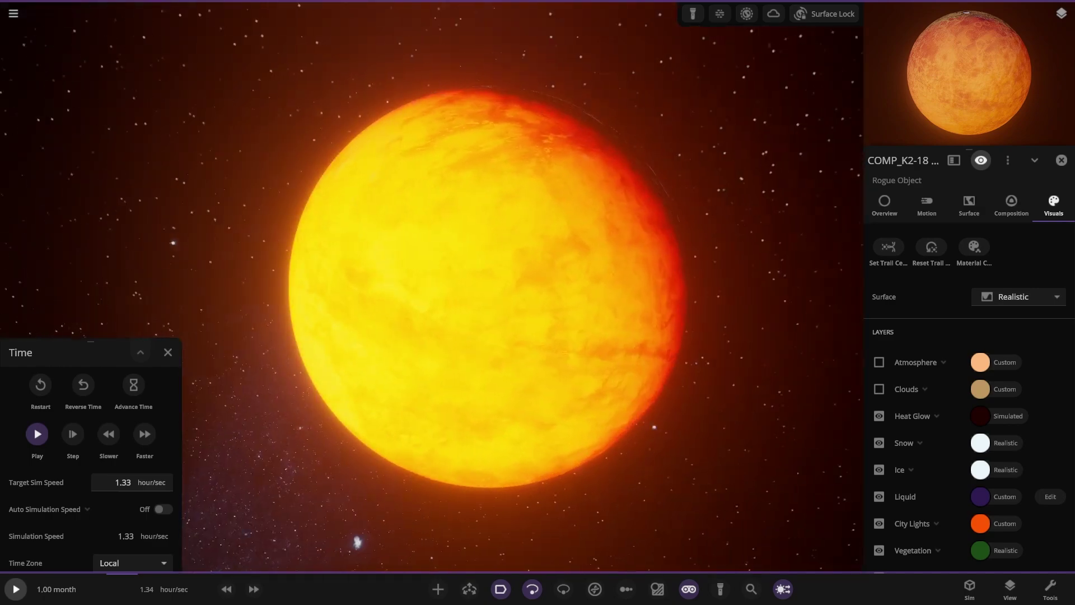
- Show the Sachmis planet's atmosphere and cloud layers again and view the whole planet
{"action": "left_click", "coordinate": [878, 361]}
{"action": "left_click", "coordinate": [878, 389]}
{"action": "left_click_drag", "start_coordinate": [615, 286], "coordinate": [235, 286]}
{"action": "scroll", "coordinate": [487, 285], "scroll_direction": "down", "scroll_amount": 3}
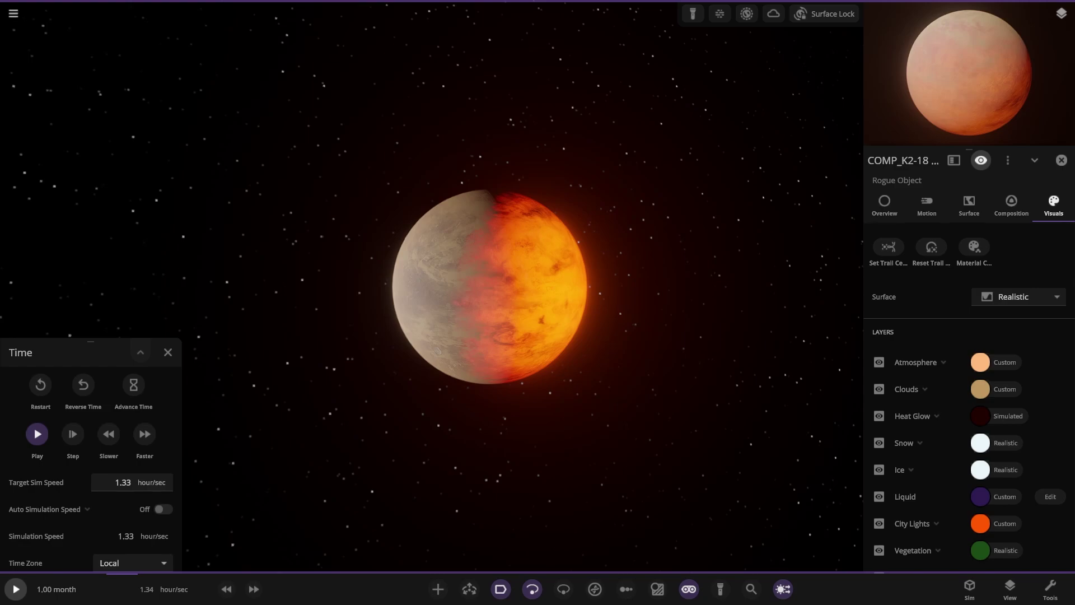
- Add the saved COMP_K2-18-B_Parselent planet in orbit mode beside the Sachmis planet and finish adding
{"action": "left_click_drag", "start_coordinate": [392, 286], "coordinate": [537, 314]}
{"action": "left_click", "coordinate": [437, 588]}
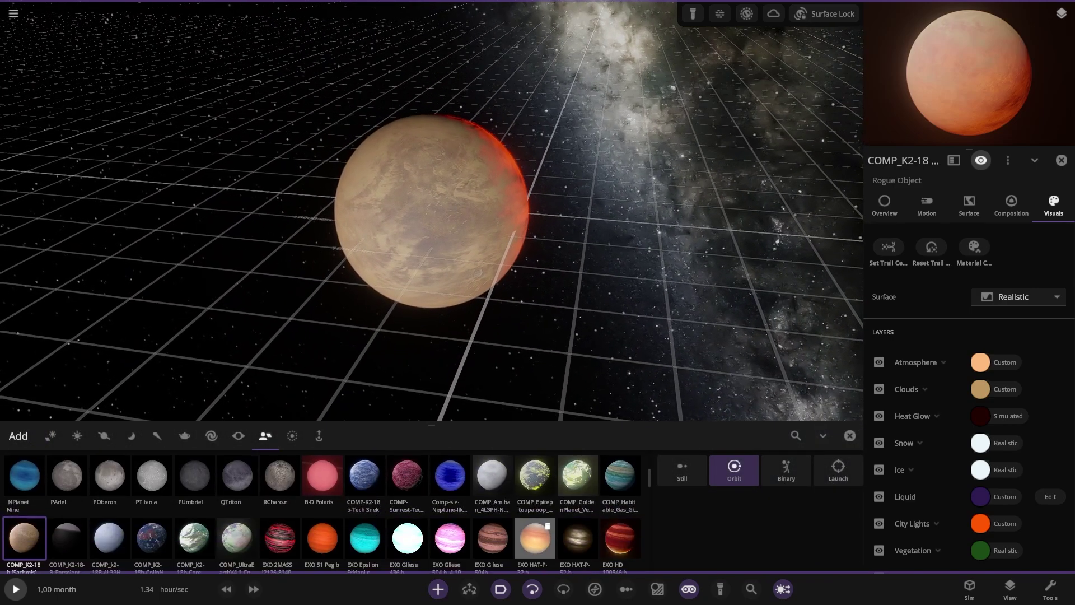
{"action": "scroll", "coordinate": [195, 546], "scroll_direction": "down", "scroll_amount": 1}
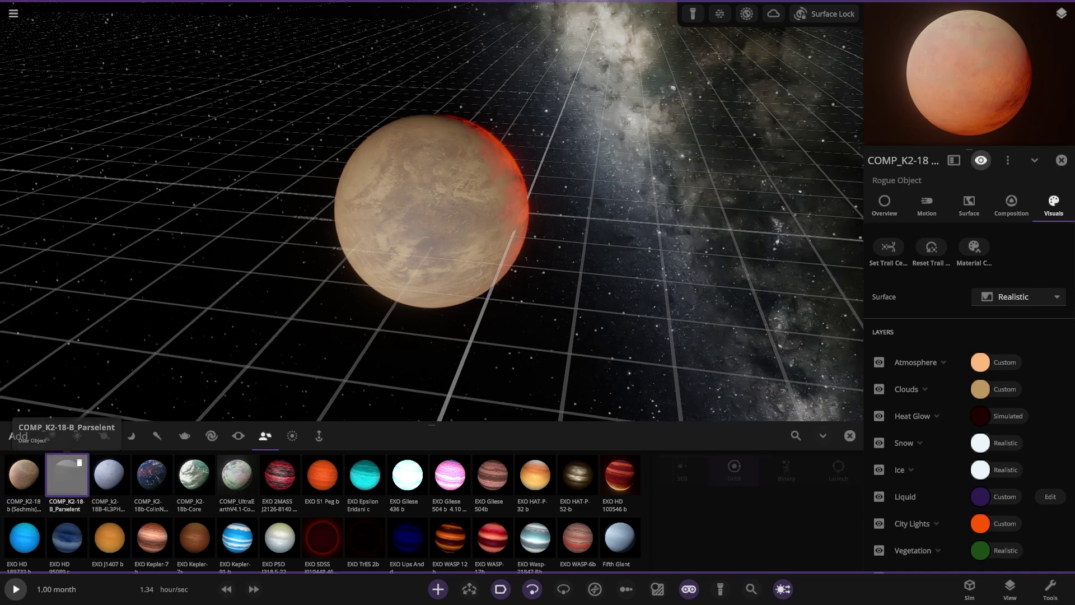
{"action": "left_click", "coordinate": [66, 473]}
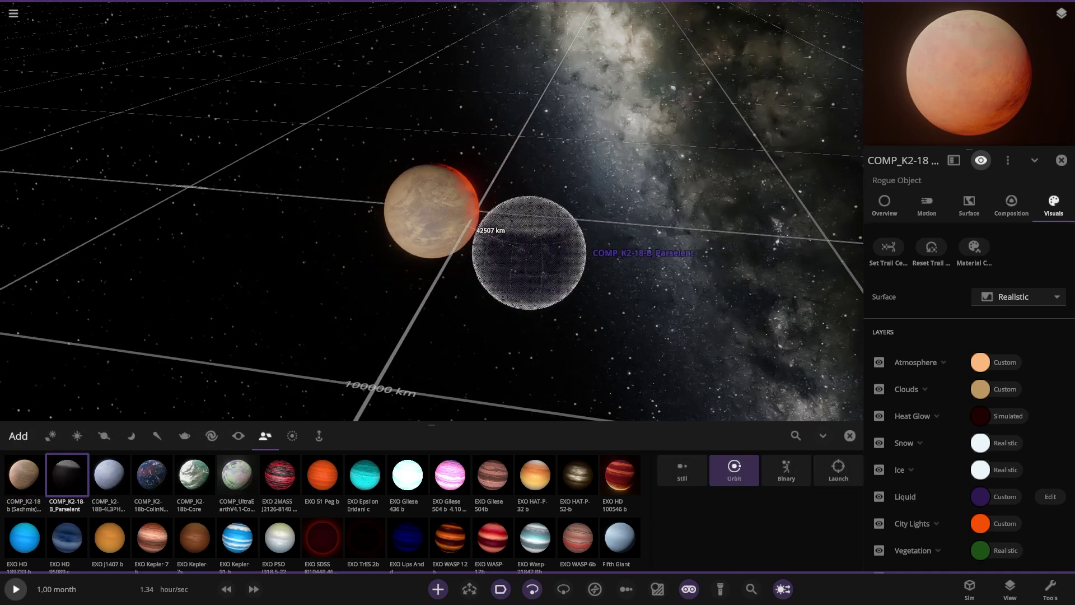
{"action": "left_click", "coordinate": [562, 238]}
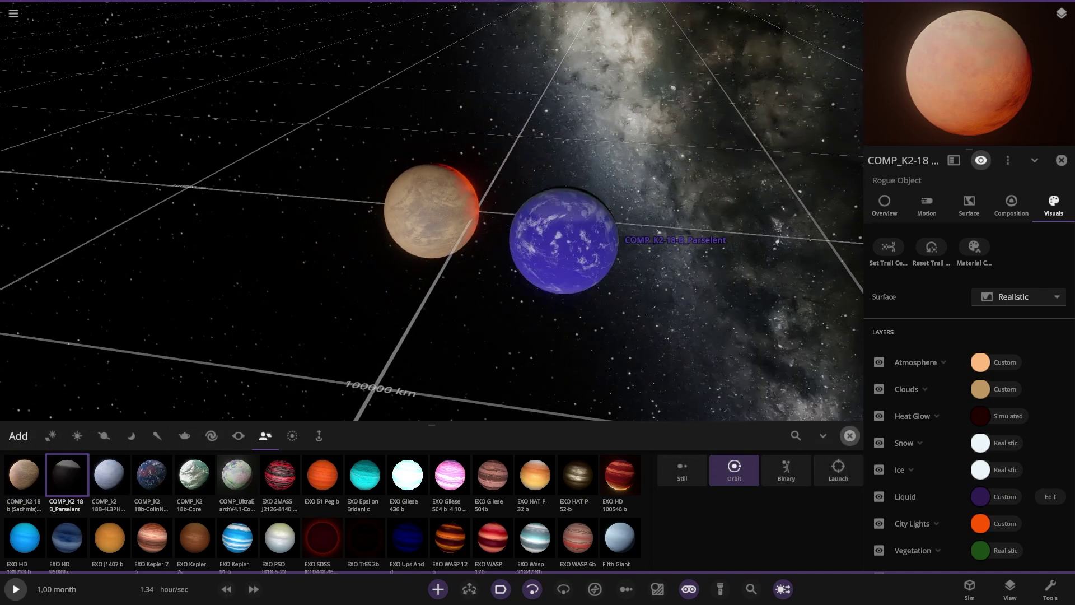
{"action": "left_click", "coordinate": [850, 436]}
- Focus on the Parselent planet and examine its overview properties, description field, and day and night sides
{"action": "double_click", "coordinate": [563, 286]}
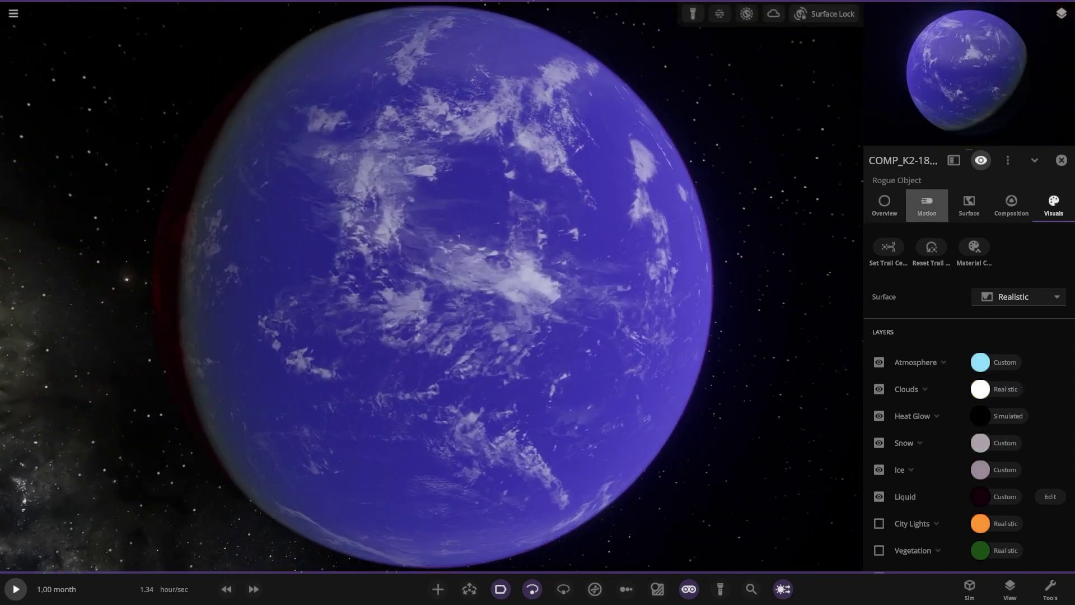
{"action": "left_click", "coordinate": [884, 205]}
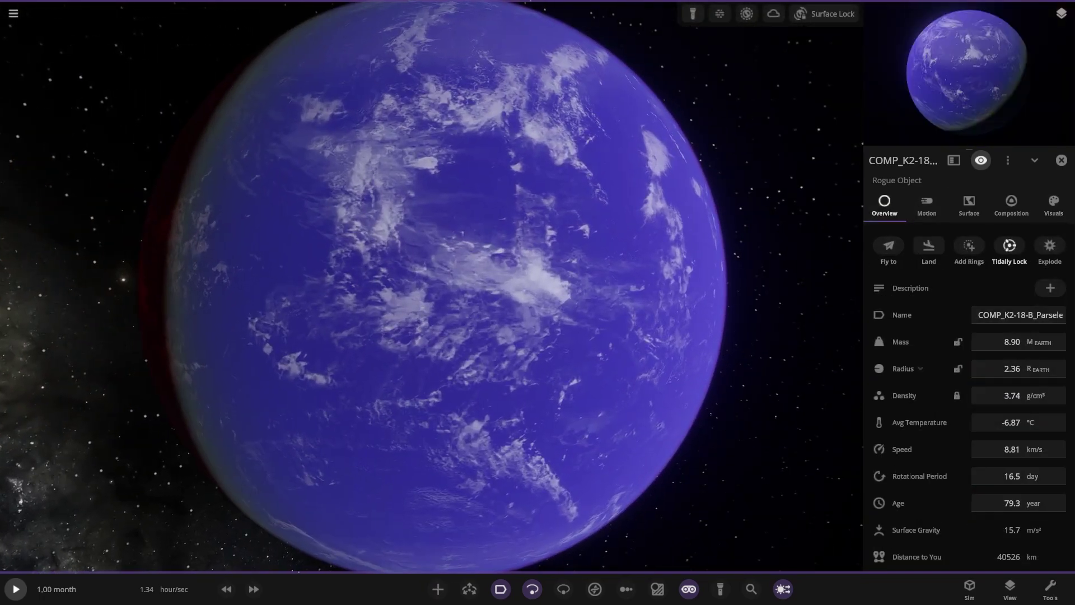
{"action": "left_click", "coordinate": [1050, 288]}
{"action": "scroll", "coordinate": [432, 287], "scroll_direction": "down", "scroll_amount": 3}
{"action": "left_click_drag", "start_coordinate": [464, 287], "coordinate": [381, 287]}
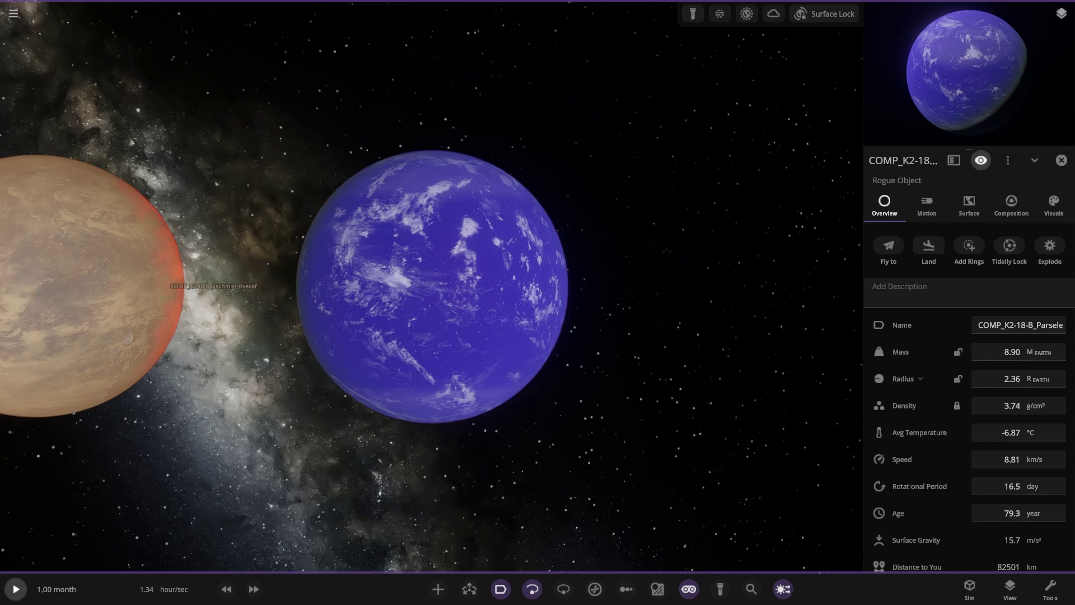
{"action": "left_click", "coordinate": [1018, 325]}
{"action": "left_click_drag", "start_coordinate": [392, 286], "coordinate": [672, 286]}
{"action": "scroll", "coordinate": [432, 286], "scroll_direction": "up", "scroll_amount": 3}
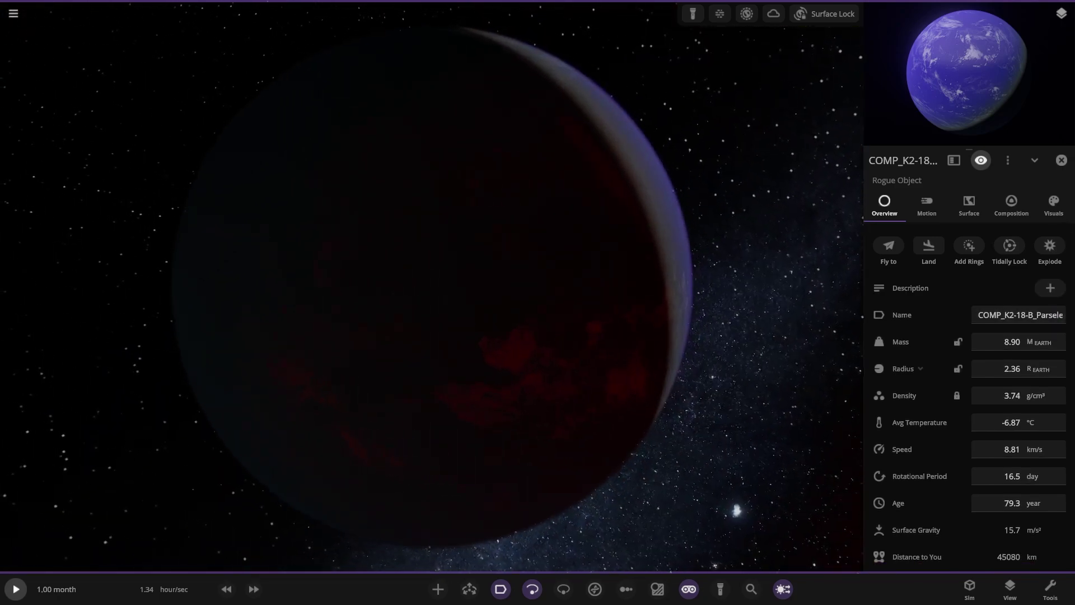
- Tilt the Sachmis planet's axis and reposition the planet near the Parselent planet
{"action": "left_click", "coordinate": [469, 589]}
{"action": "left_click", "coordinate": [545, 425]}
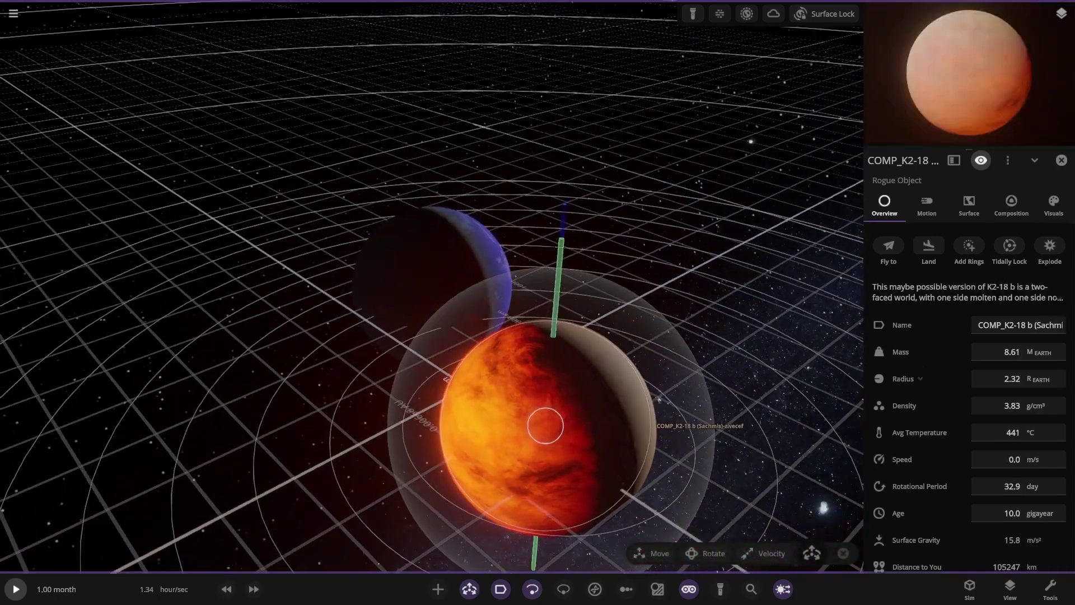
{"action": "left_click_drag", "start_coordinate": [562, 218], "coordinate": [403, 247]}
{"action": "left_click_drag", "start_coordinate": [542, 422], "coordinate": [65, 383]}
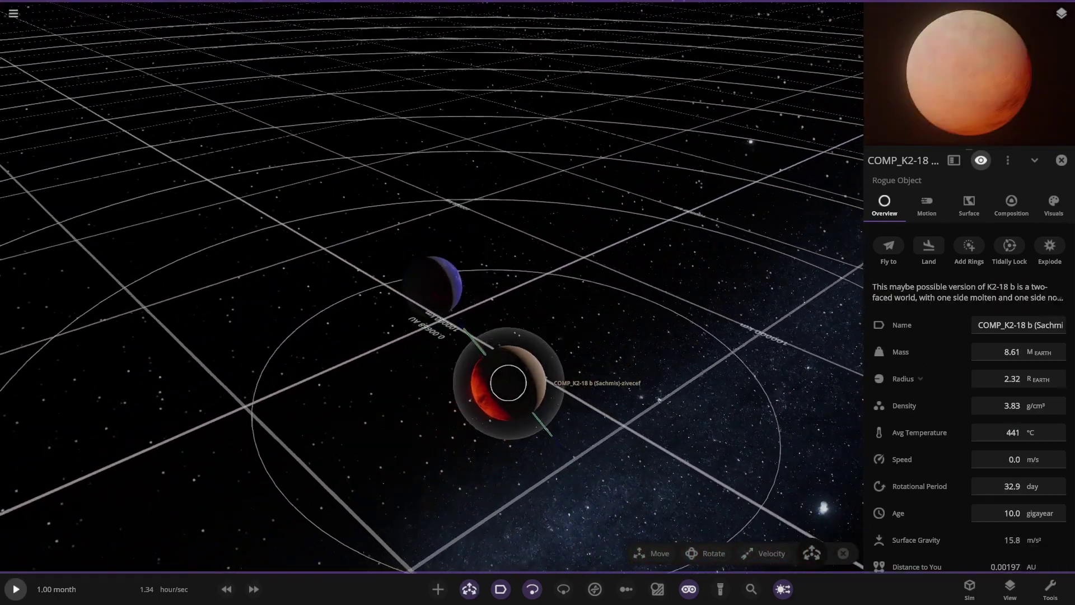
- Focus on the Parselent planet, leave object editing, and turn off the object labels and trails
{"action": "double_click", "coordinate": [436, 284]}
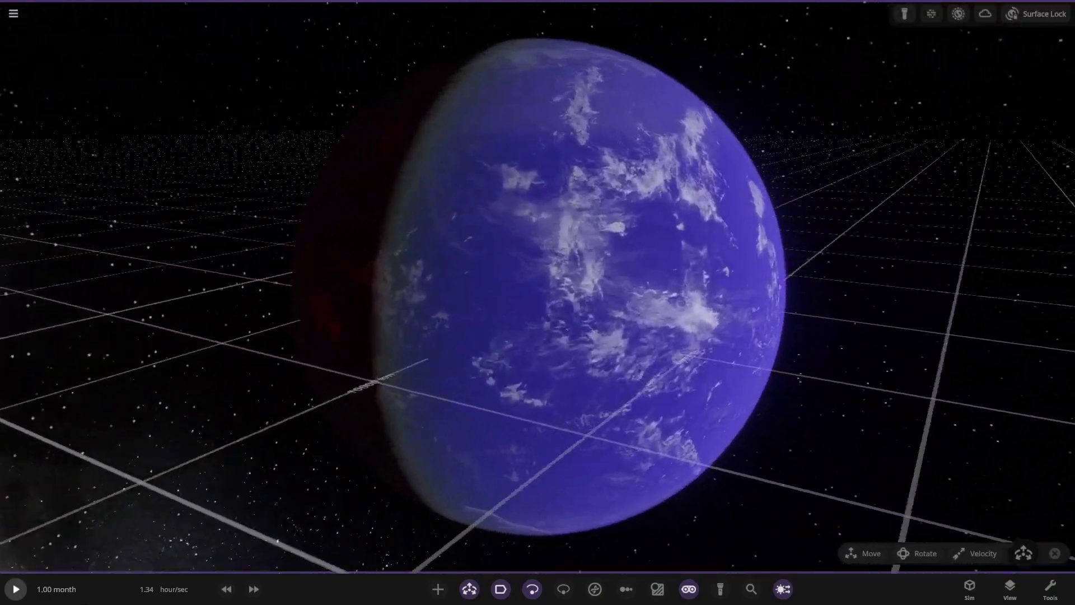
{"action": "left_click", "coordinate": [468, 589]}
{"action": "left_click", "coordinate": [500, 588]}
{"action": "left_click", "coordinate": [532, 588]}
{"action": "left_click", "coordinate": [537, 286]}
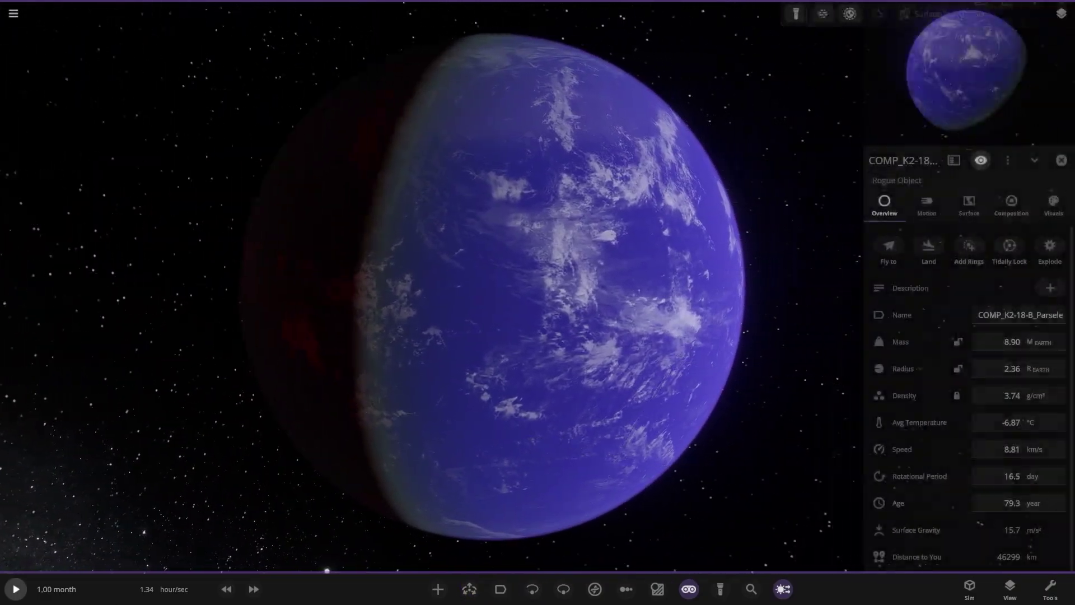
- Inspect the Parselent planet's surface with its atmosphere layer hidden, and show the atmosphere again
{"action": "left_click", "coordinate": [1054, 205]}
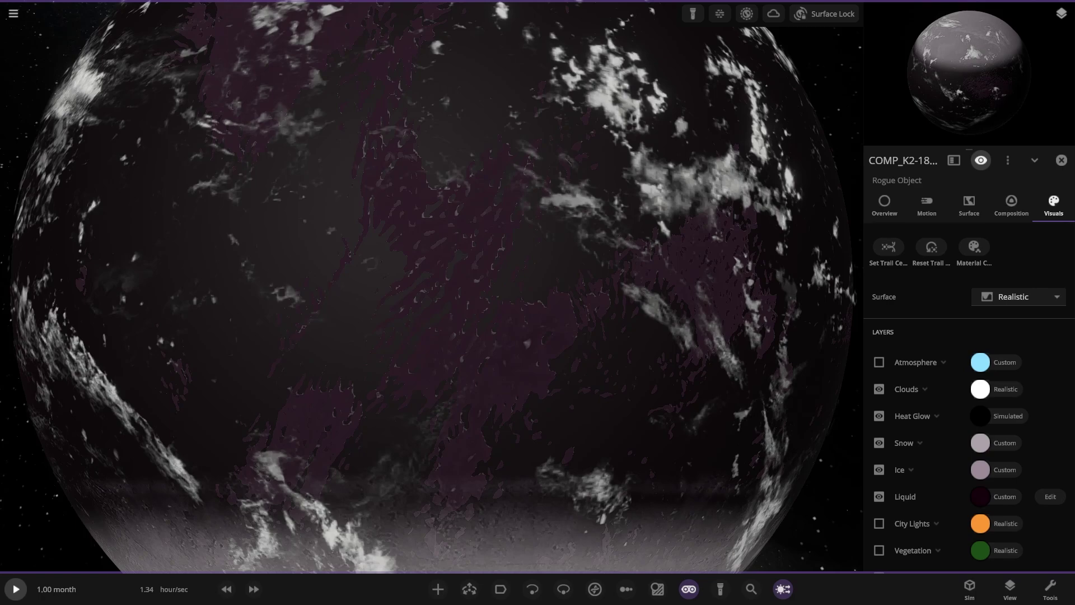
{"action": "left_click_drag", "start_coordinate": [432, 287], "coordinate": [727, 319]}
{"action": "left_click", "coordinate": [878, 362]}
{"action": "scroll", "coordinate": [432, 288], "scroll_direction": "down", "scroll_amount": 3}
{"action": "left_click_drag", "start_coordinate": [432, 287], "coordinate": [331, 294]}
{"action": "scroll", "coordinate": [432, 288], "scroll_direction": "down", "scroll_amount": 6}
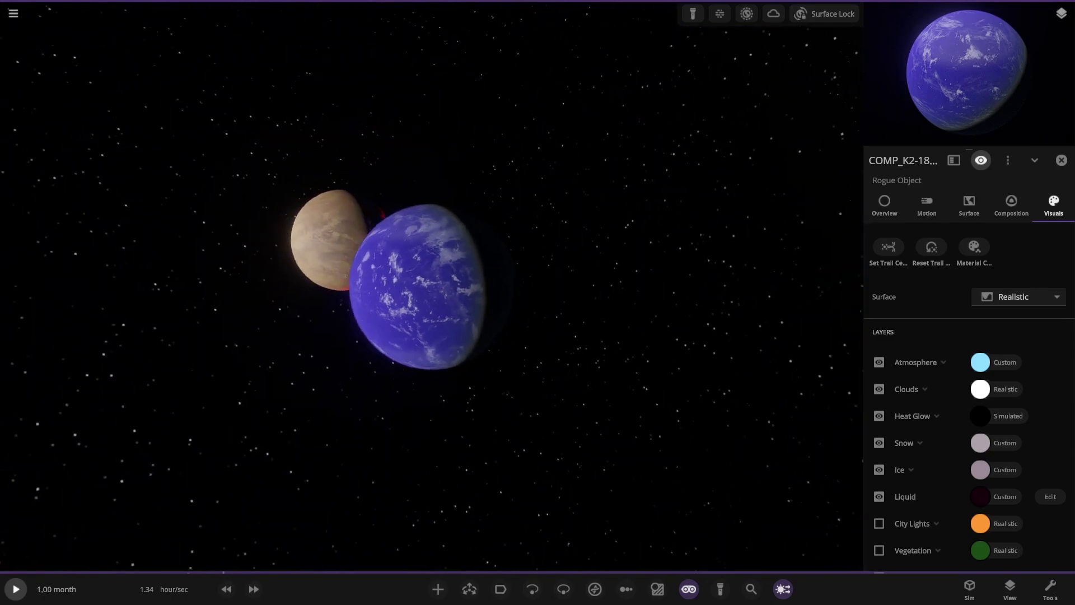
- Add the saved COMP_k2-18B-4L3PHNULL planet in orbit mode beside the Parselent planet and finish adding
{"action": "left_click", "coordinate": [438, 589]}
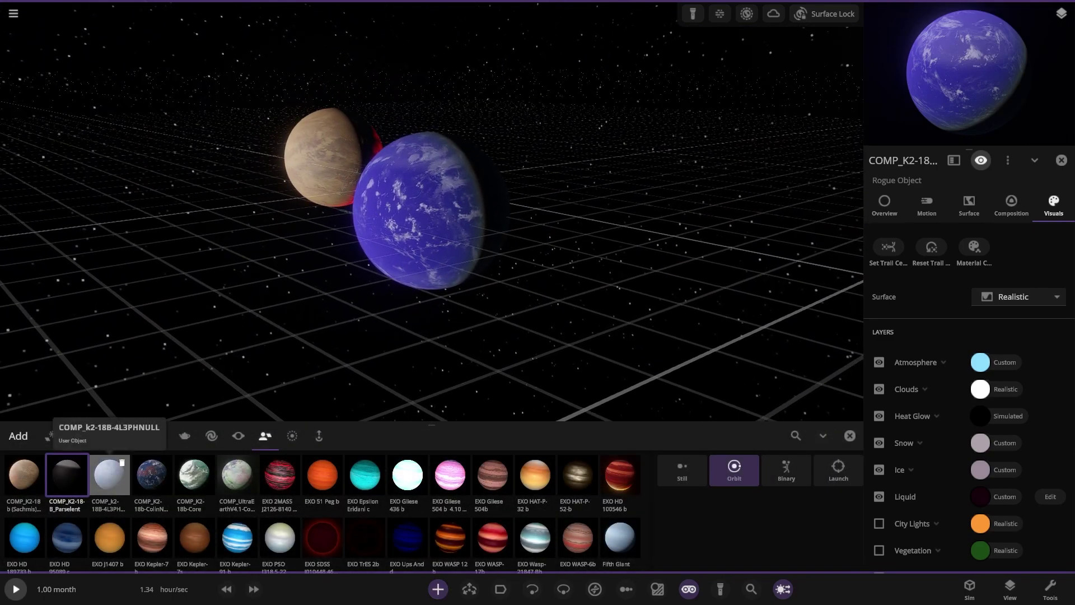
{"action": "left_click", "coordinate": [109, 475]}
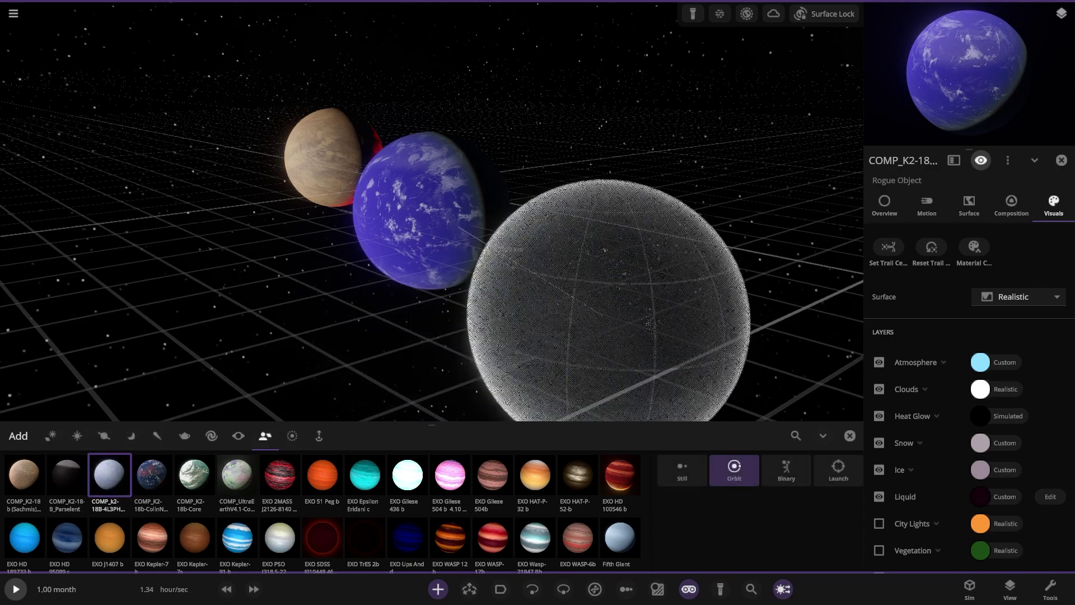
{"action": "left_click", "coordinate": [616, 266]}
{"action": "left_click", "coordinate": [849, 436]}
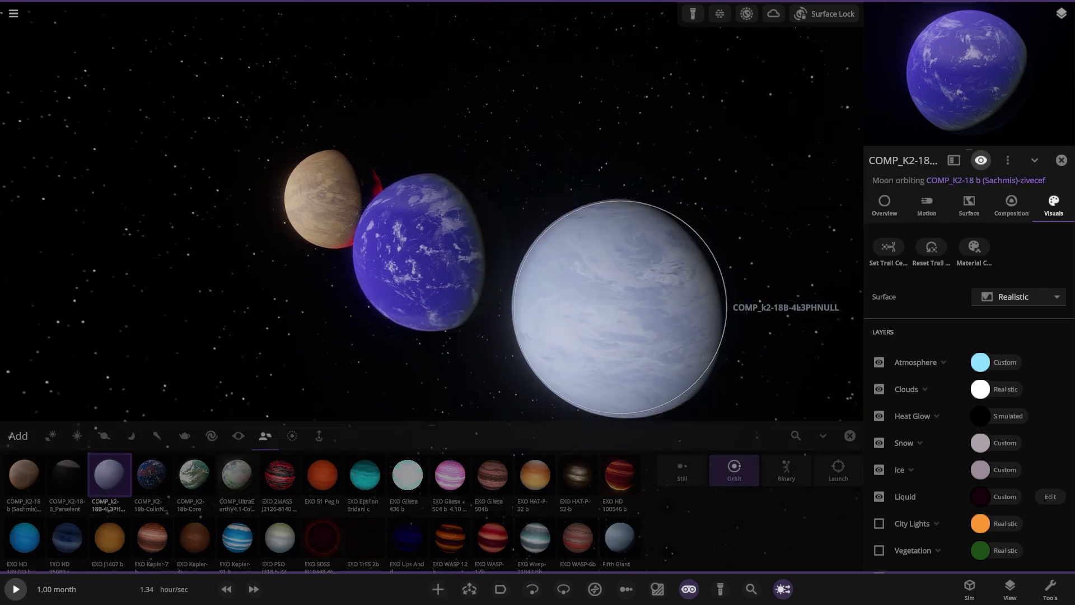
- Focus on the COMP_k2-18B-4L3PHNULL planet, review its overview properties, and return to its visual layers
{"action": "double_click", "coordinate": [616, 314]}
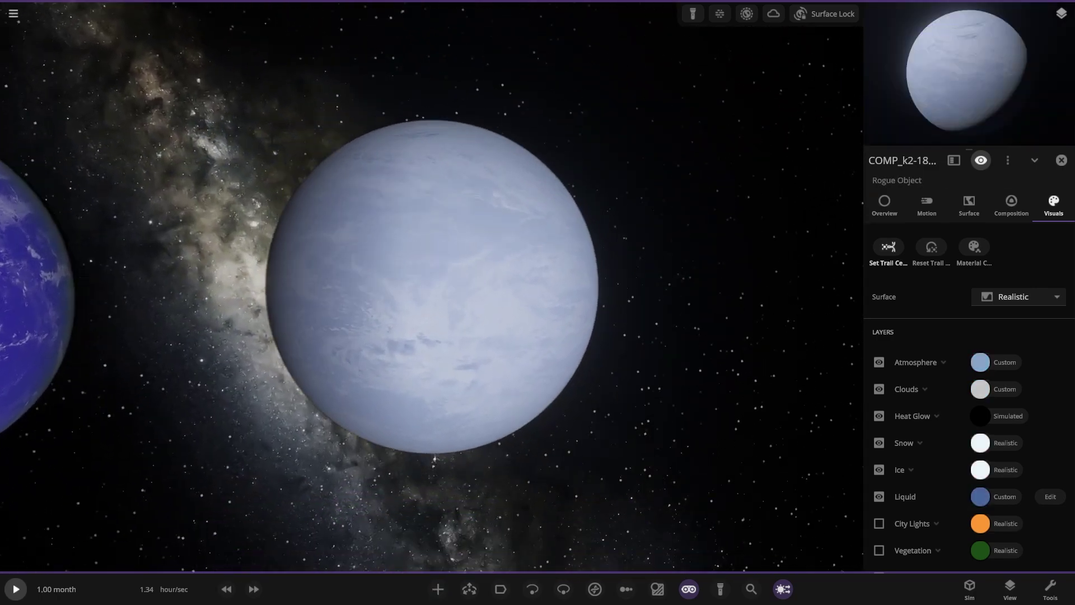
{"action": "left_click", "coordinate": [885, 206]}
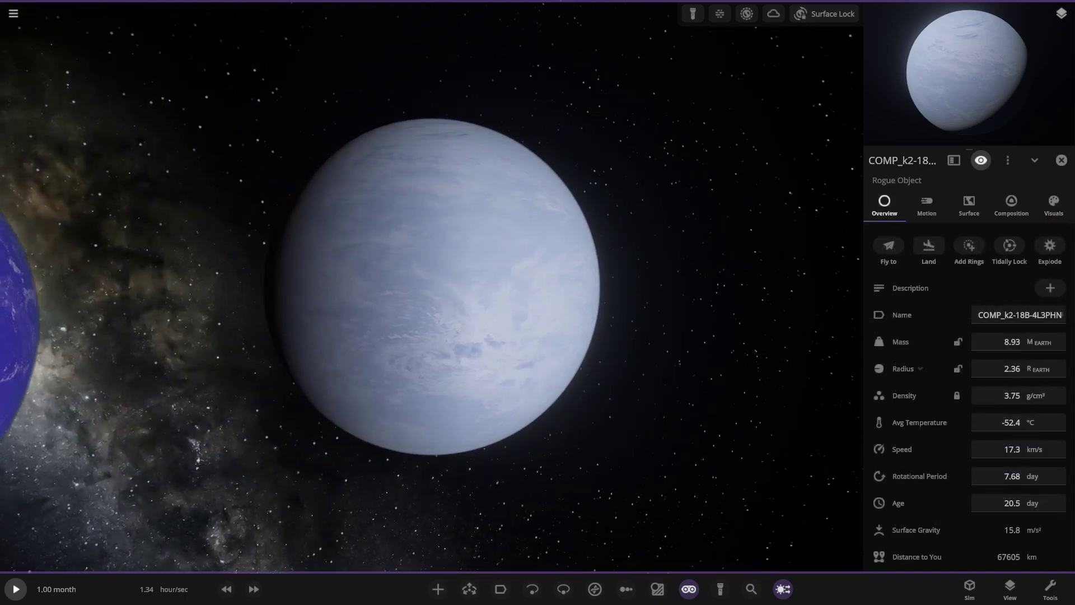
{"action": "left_click", "coordinate": [1053, 206]}
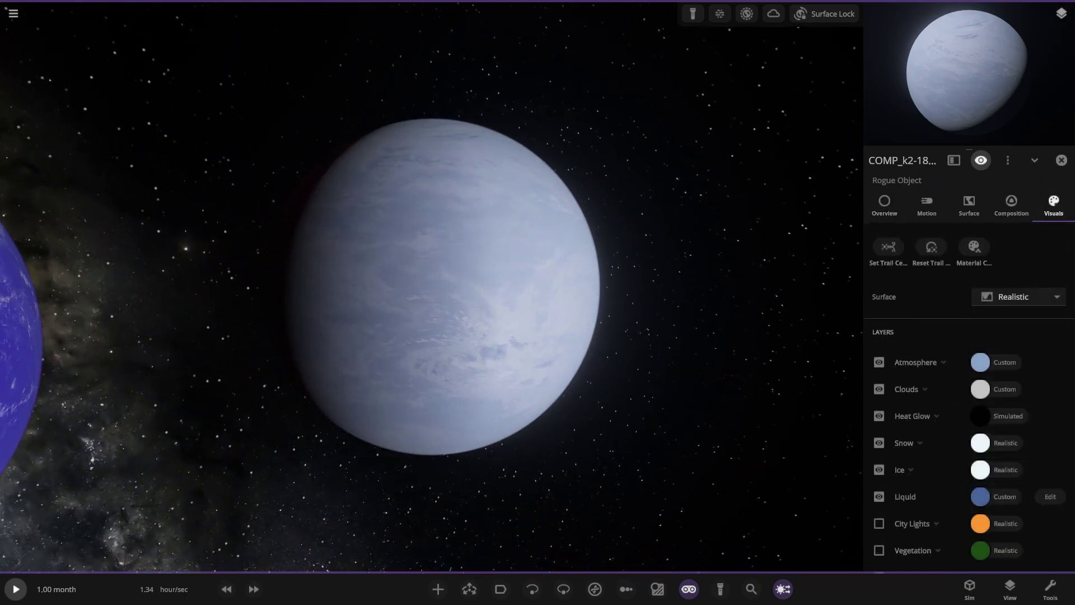
- Inspect the COMP_k2-18B-4L3PHNULL planet's surface with its atmosphere and clouds layers hidden, and show both layers again
{"action": "left_click", "coordinate": [879, 362]}
{"action": "left_click", "coordinate": [878, 389]}
{"action": "left_click_drag", "start_coordinate": [392, 302], "coordinate": [610, 302]}
{"action": "left_click", "coordinate": [879, 362]}
{"action": "left_click", "coordinate": [879, 388]}
{"action": "left_click_drag", "start_coordinate": [504, 302], "coordinate": [678, 303]}
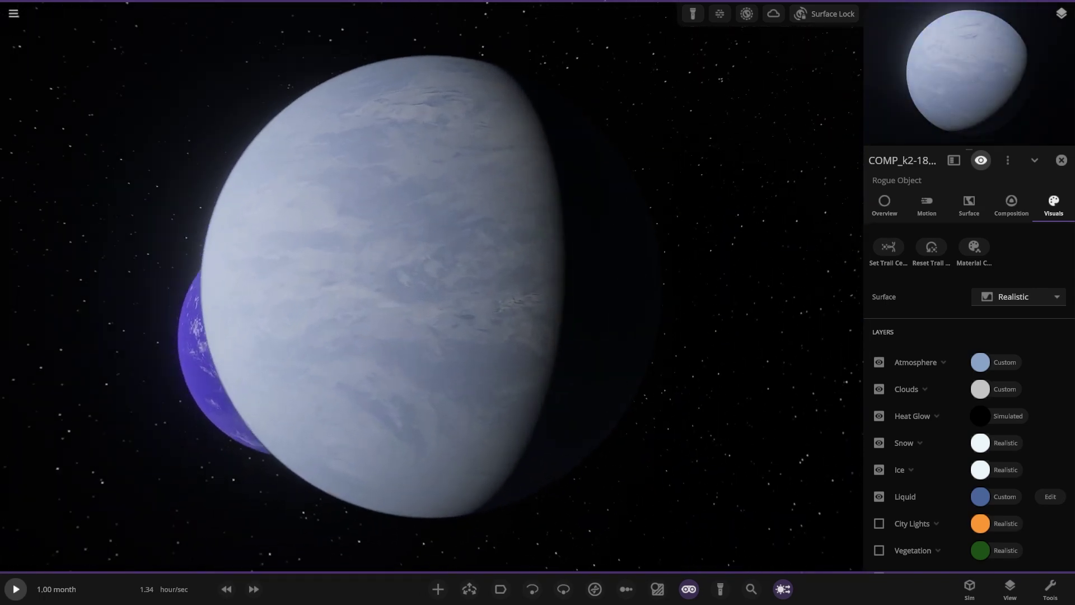
{"action": "scroll", "coordinate": [431, 287], "scroll_direction": "down", "scroll_amount": 3}
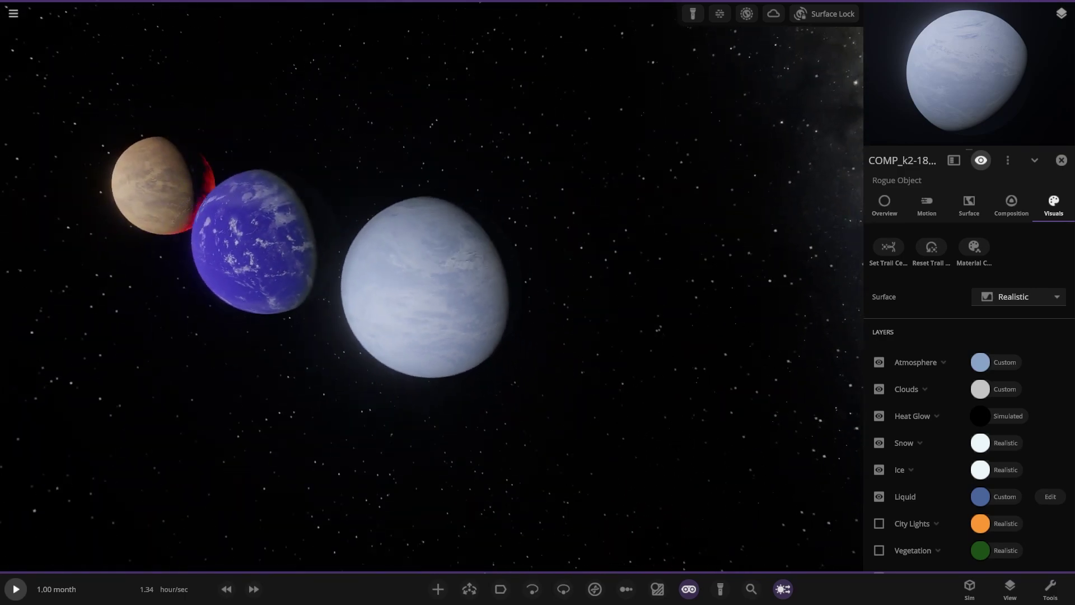
- Add the saved COMP_K2-18b-ColinNotDev planet in orbit mode beside the 4L3PHNULL planet, finish adding, and focus on the new planet
{"action": "left_click", "coordinate": [438, 589]}
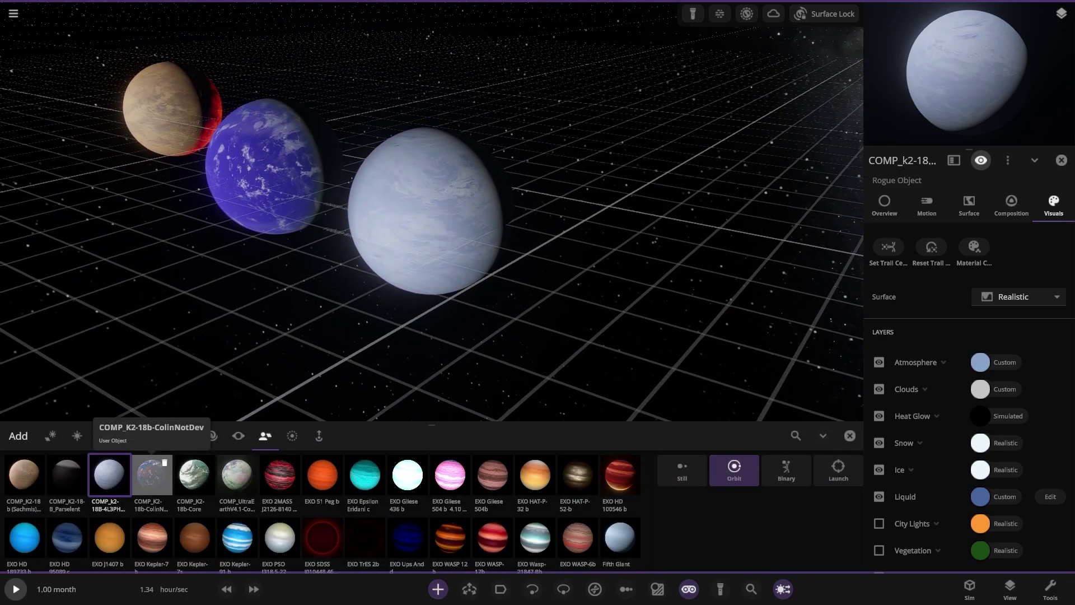
{"action": "left_click", "coordinate": [151, 475]}
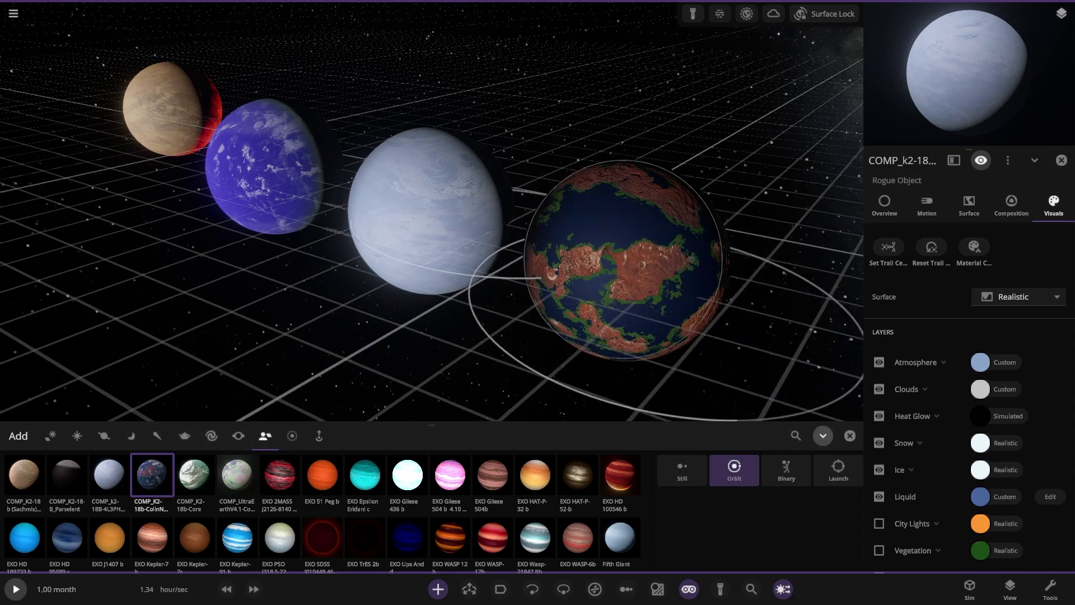
{"action": "left_click", "coordinate": [850, 436]}
{"action": "left_click", "coordinate": [601, 318]}
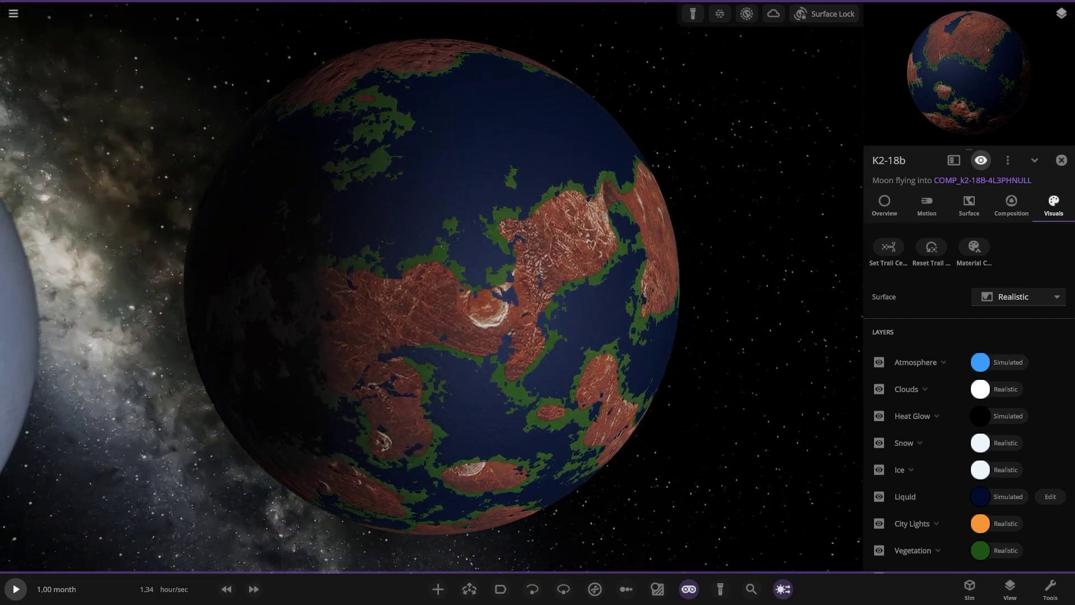
- Read the K2-18b planet's full description and review its overview properties
{"action": "left_click", "coordinate": [883, 206]}
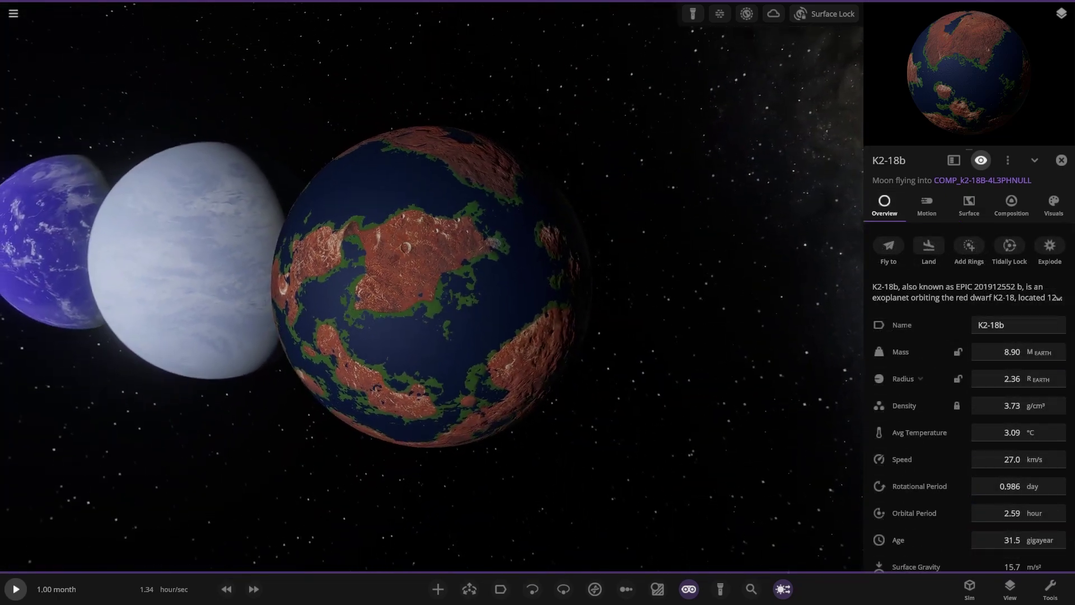
{"action": "left_click", "coordinate": [1057, 298]}
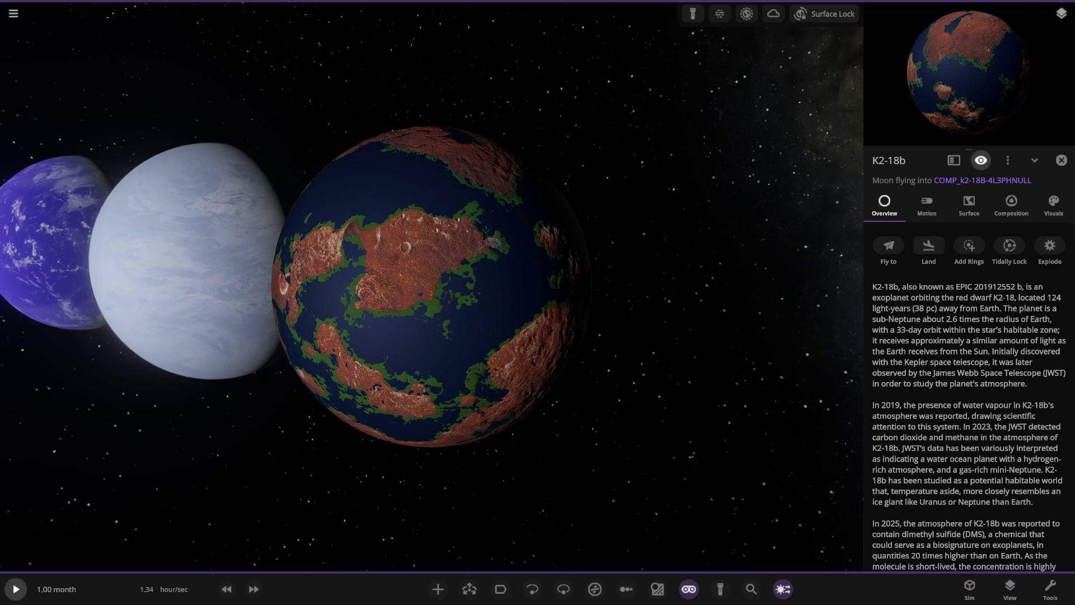
{"action": "scroll", "coordinate": [968, 397], "scroll_direction": "down", "scroll_amount": 2}
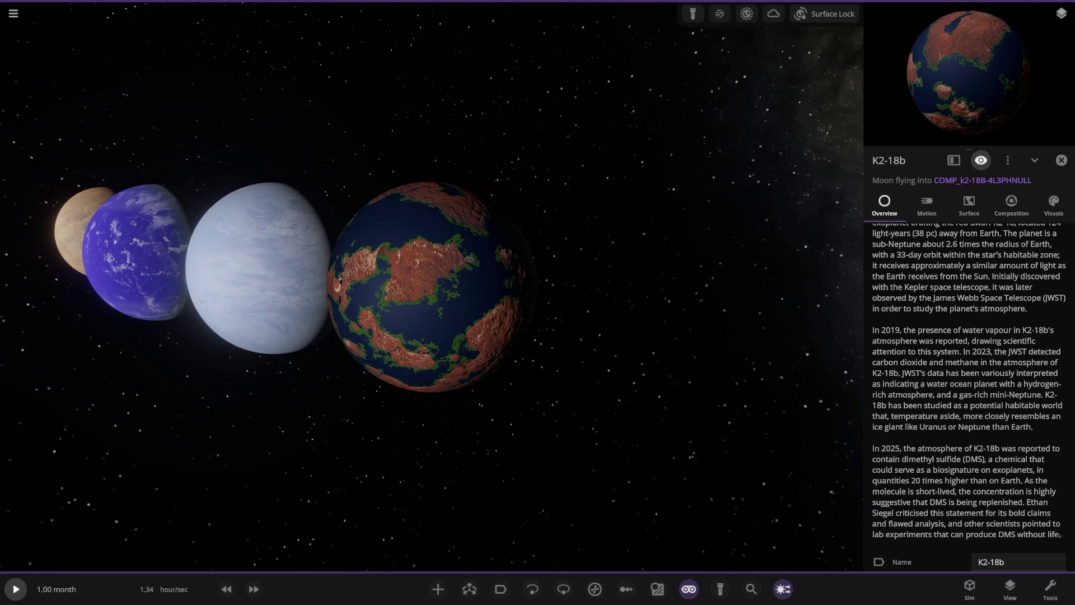
{"action": "scroll", "coordinate": [969, 392], "scroll_direction": "down", "scroll_amount": 3}
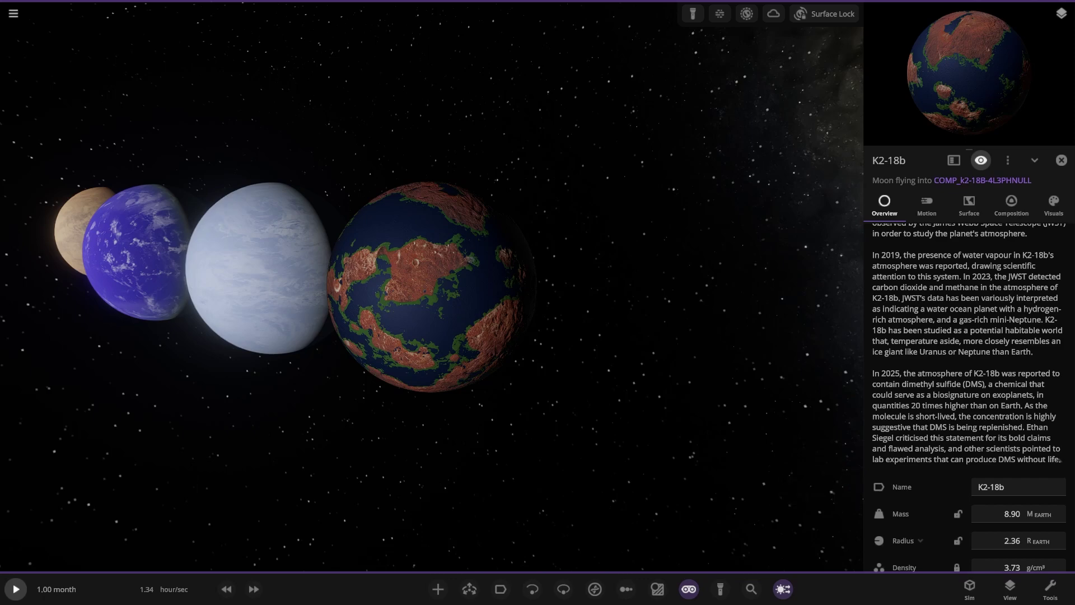
{"action": "scroll", "coordinate": [968, 392], "scroll_direction": "down", "scroll_amount": 3}
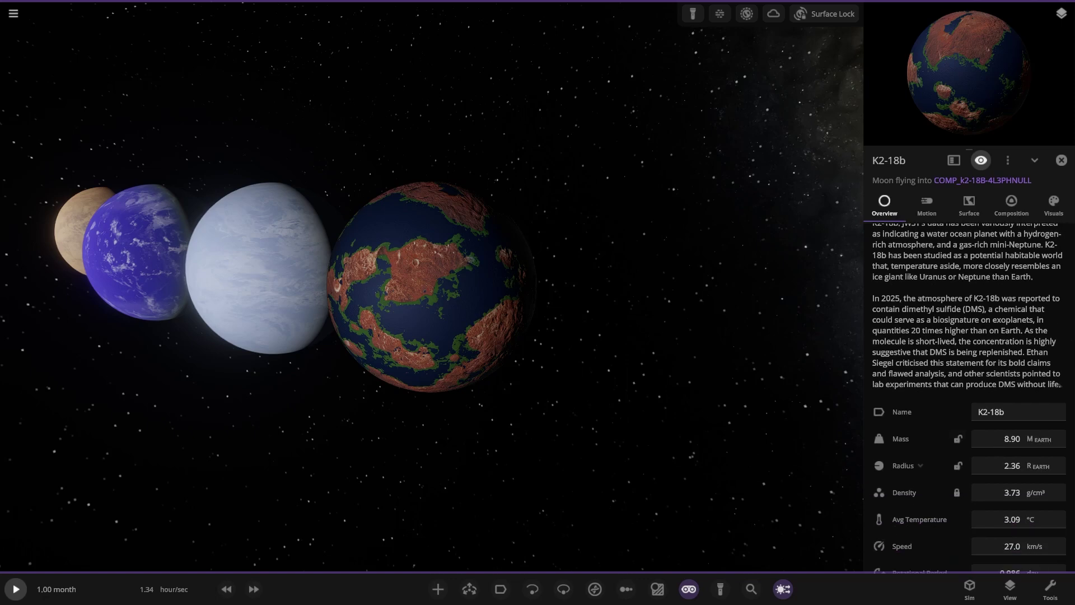
{"action": "scroll", "coordinate": [432, 287], "scroll_direction": "up", "scroll_amount": 3}
- Expand the K2-18b planet's atmosphere layer settings and set the atmosphere opacity to 55.8 %
{"action": "left_click_drag", "start_coordinate": [431, 287], "coordinate": [661, 287]}
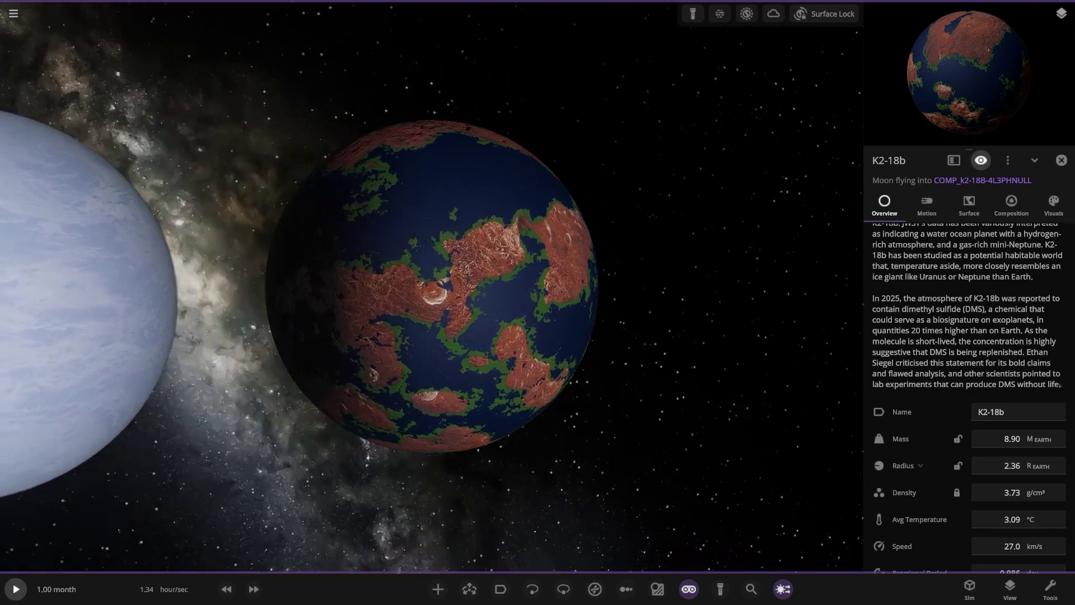
{"action": "left_click", "coordinate": [1053, 205]}
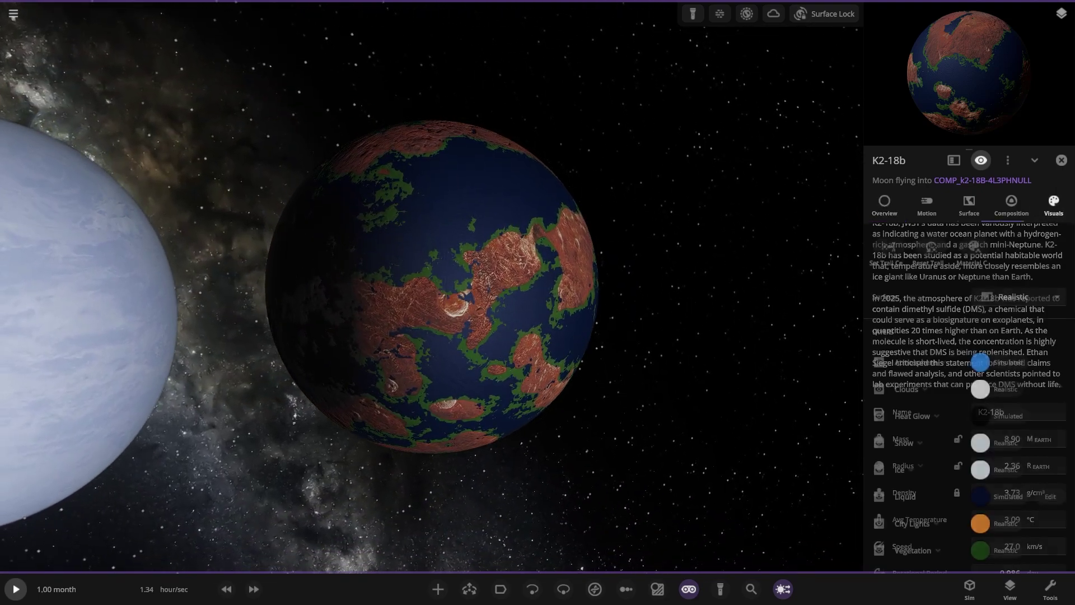
{"action": "left_click", "coordinate": [942, 362]}
{"action": "left_click_drag", "start_coordinate": [431, 286], "coordinate": [420, 263]}
{"action": "left_click_drag", "start_coordinate": [983, 420], "coordinate": [996, 420]}
{"action": "left_click_drag", "start_coordinate": [432, 286], "coordinate": [560, 286]}
{"action": "left_click_drag", "start_coordinate": [997, 419], "coordinate": [1003, 419]}
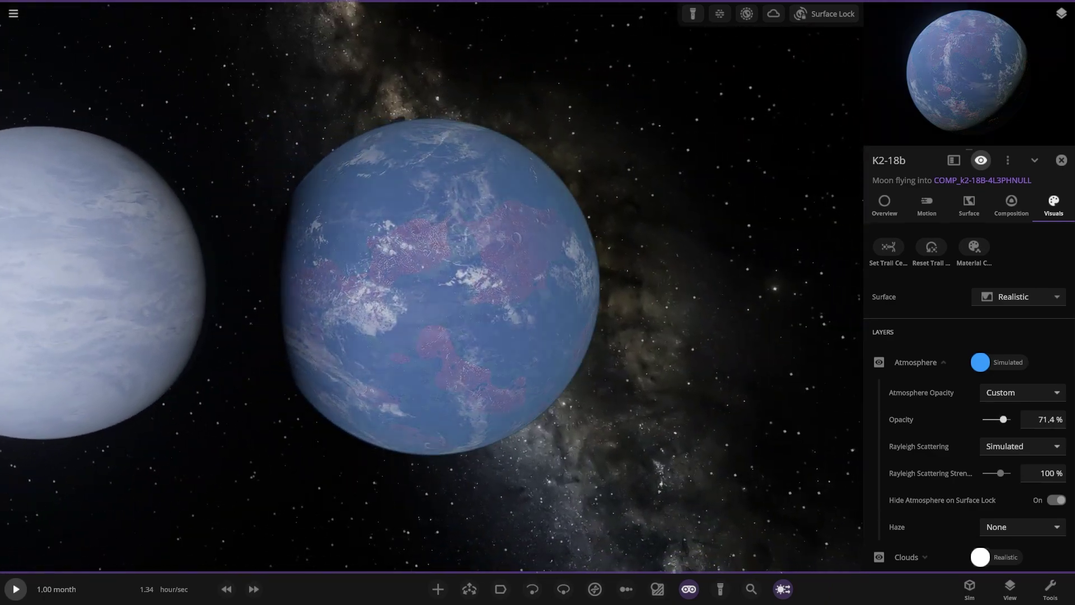
{"action": "left_click_drag", "start_coordinate": [432, 287], "coordinate": [269, 286]}
{"action": "scroll", "coordinate": [432, 286], "scroll_direction": "up", "scroll_amount": 3}
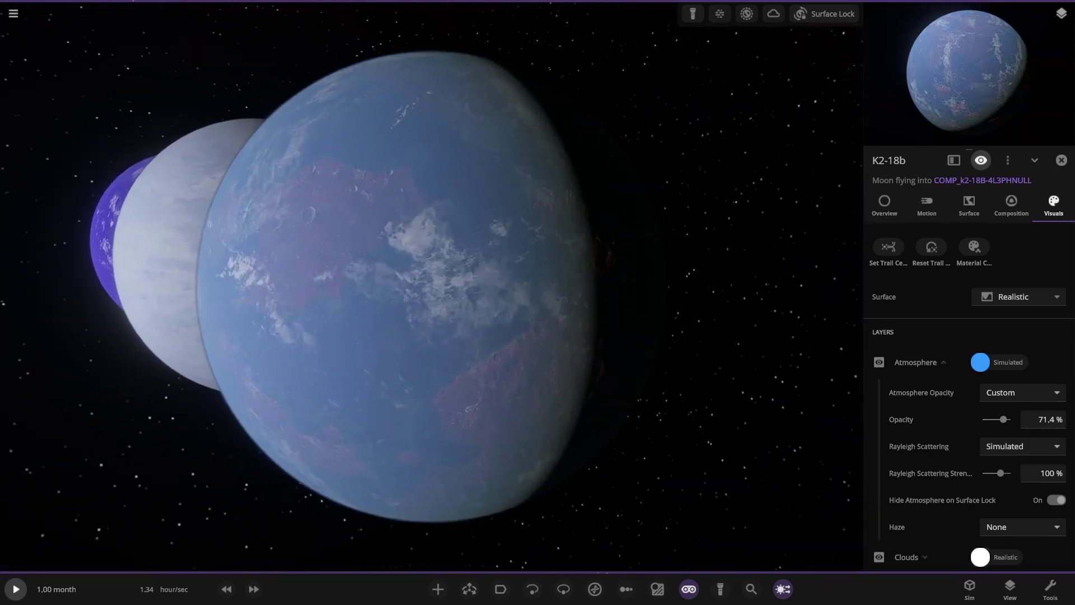
{"action": "left_click_drag", "start_coordinate": [432, 287], "coordinate": [650, 287]}
{"action": "left_click_drag", "start_coordinate": [1004, 419], "coordinate": [1000, 419]}
{"action": "left_click_drag", "start_coordinate": [431, 286], "coordinate": [359, 287]}
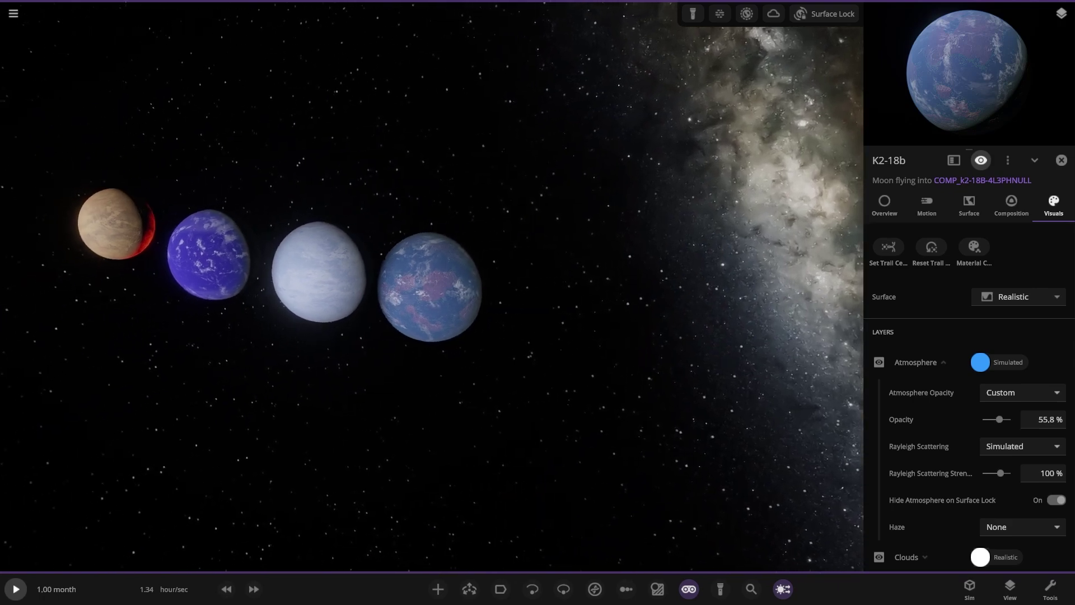
- Add the saved COMP_K2-18b-Core planet in orbit mode beside the K2-18b planet and leave object editing
{"action": "left_click", "coordinate": [438, 589]}
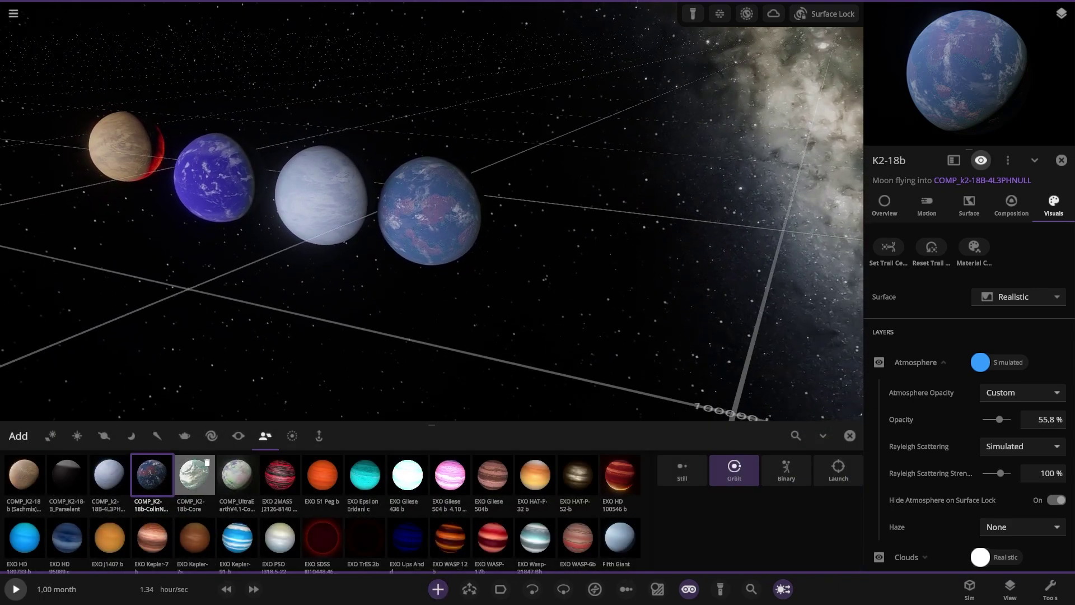
{"action": "left_click", "coordinate": [194, 475]}
{"action": "left_click", "coordinate": [567, 239]}
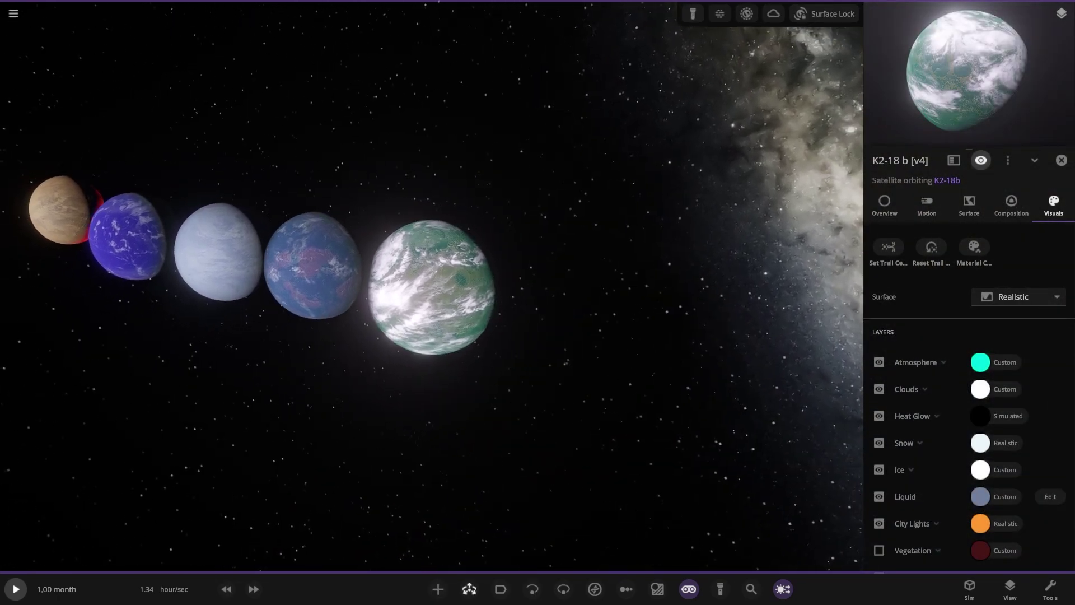
{"action": "key", "text": "m"}
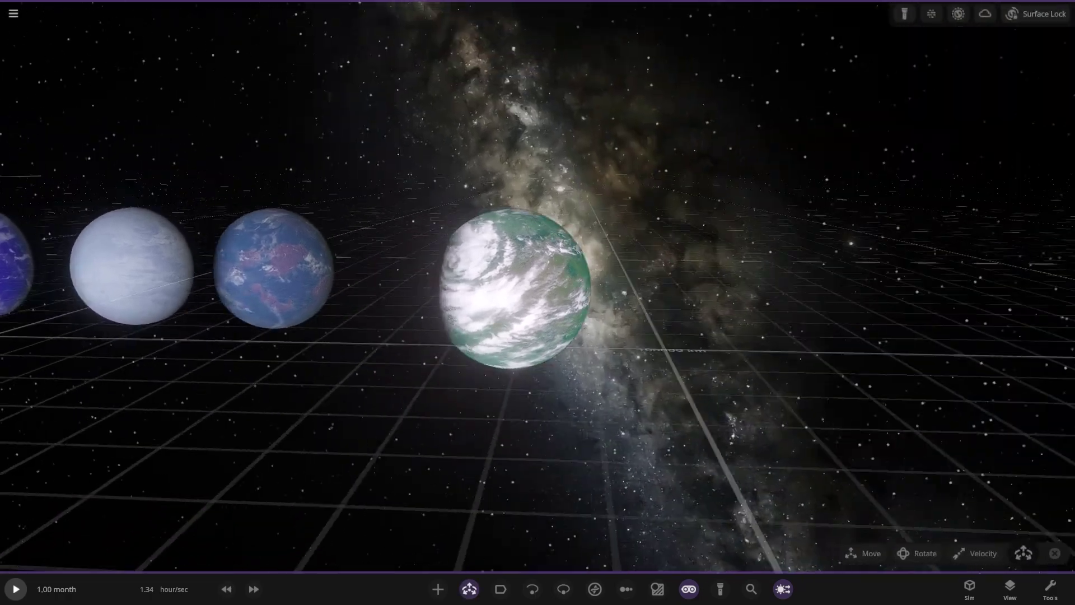
{"action": "scroll", "coordinate": [538, 287], "scroll_direction": "up", "scroll_amount": 5}
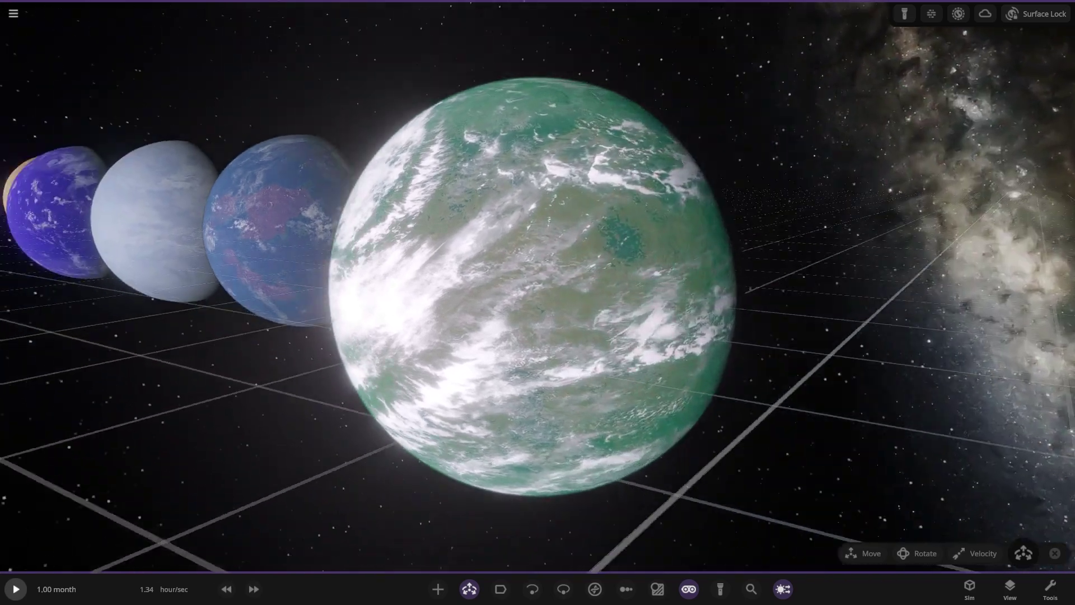
{"action": "key", "text": "Escape"}
- Inspect the K2-18 b [v4] planet's surface with its atmosphere and clouds layers hidden, and show both layers again
{"action": "left_click", "coordinate": [538, 287]}
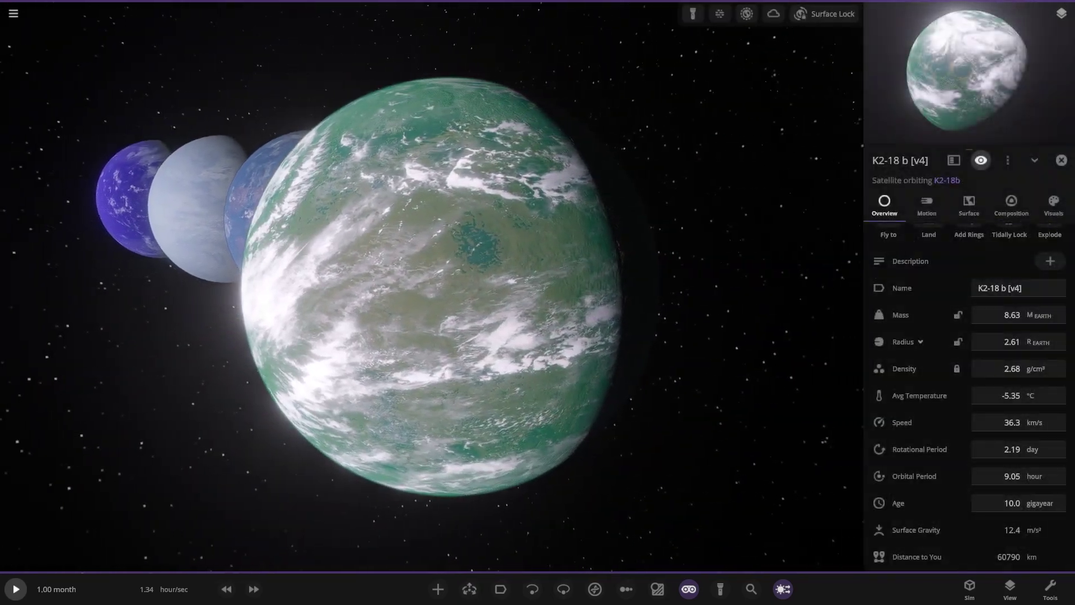
{"action": "left_click", "coordinate": [1052, 206]}
{"action": "left_click", "coordinate": [878, 362]}
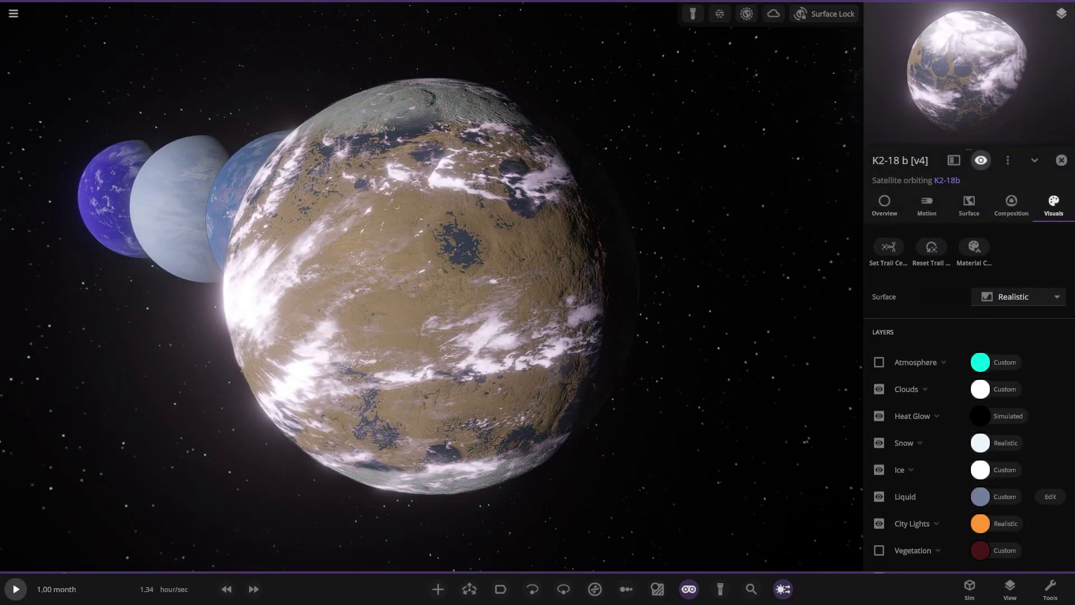
{"action": "left_click_drag", "start_coordinate": [616, 287], "coordinate": [291, 287]}
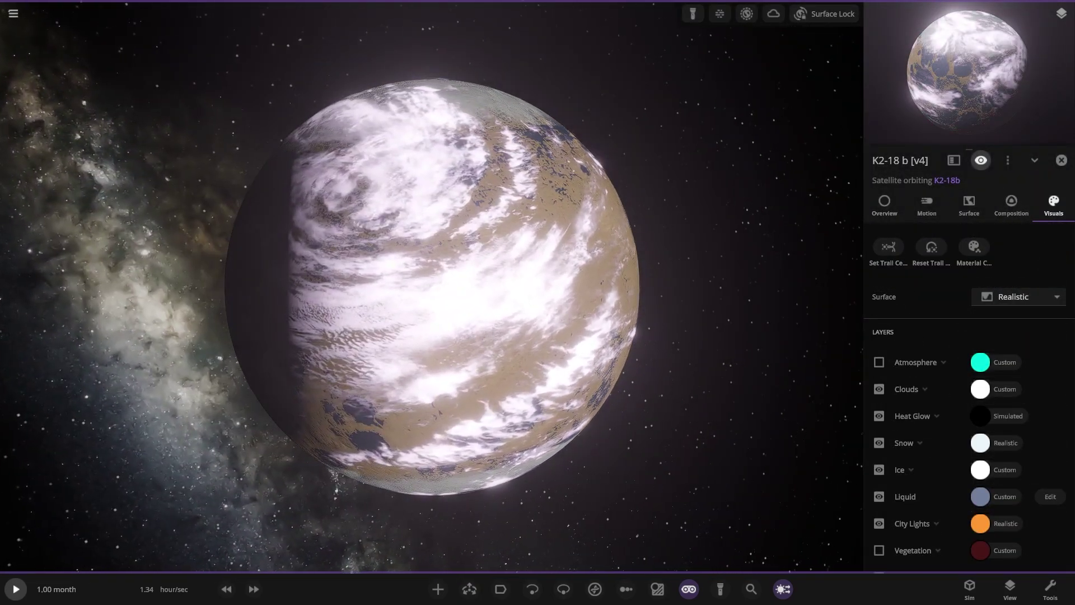
{"action": "left_click", "coordinate": [879, 389]}
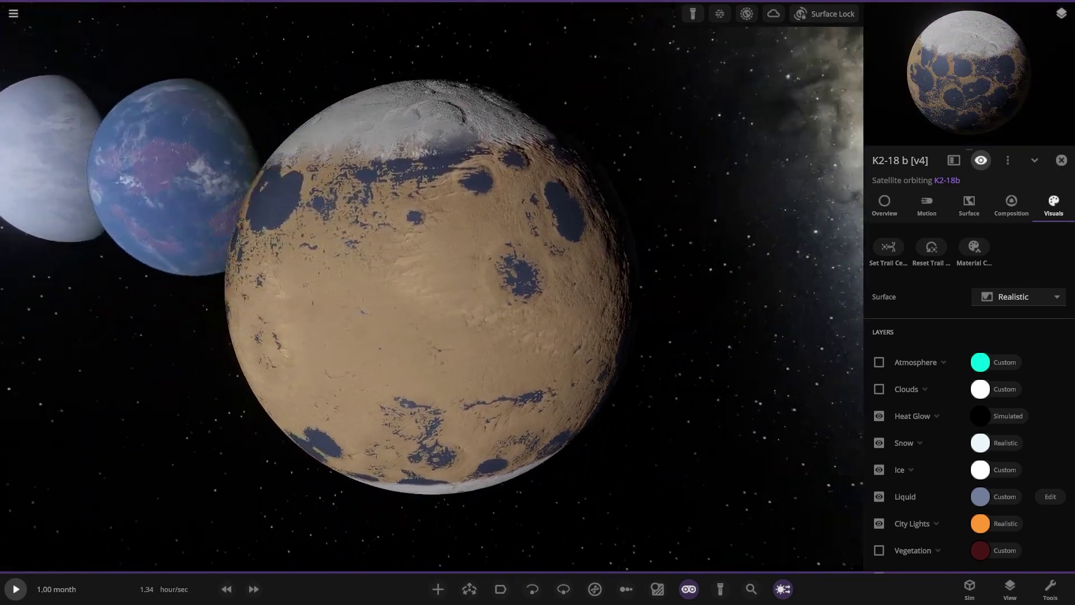
{"action": "left_click", "coordinate": [878, 362]}
{"action": "left_click", "coordinate": [879, 388]}
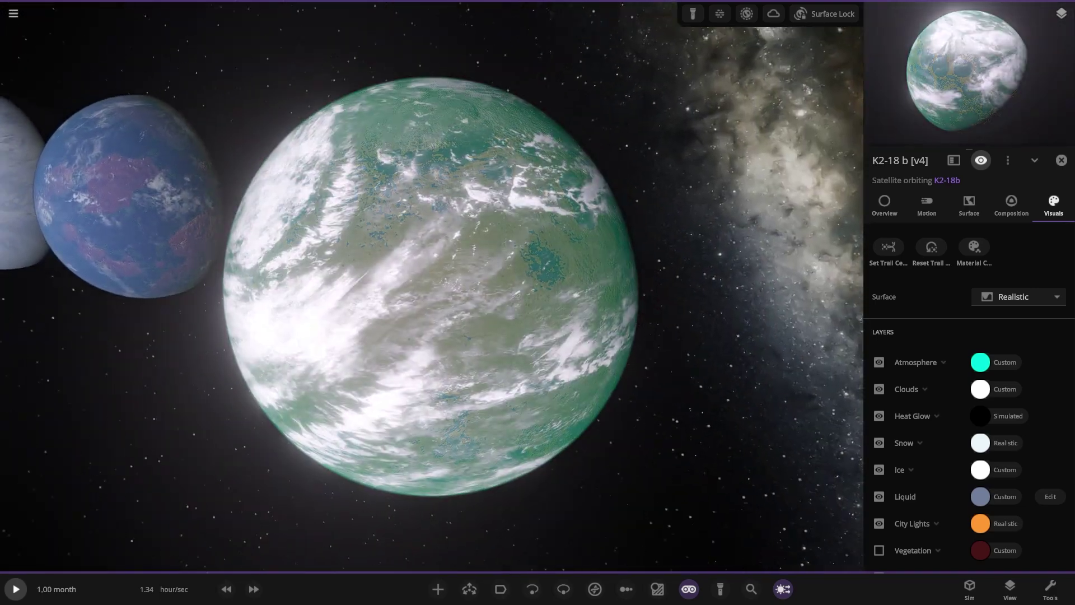
{"action": "scroll", "coordinate": [431, 287], "scroll_direction": "down", "scroll_amount": 2}
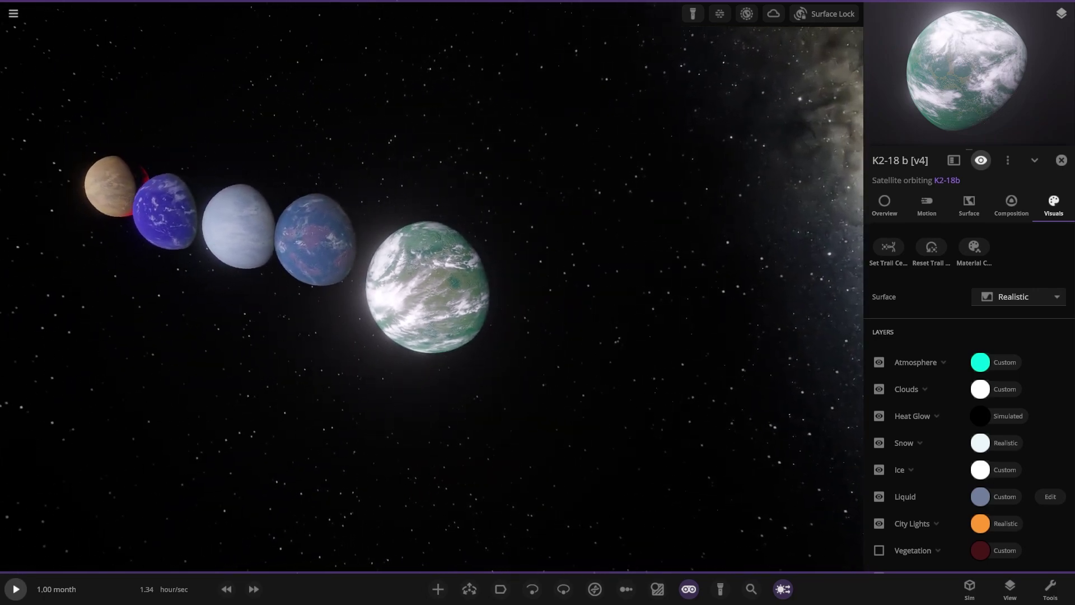
- Focus on the purple Parselent planet and hide its atmosphere layer to examine the surface
{"action": "left_click", "coordinate": [263, 224]}
{"action": "left_click", "coordinate": [346, 271]}
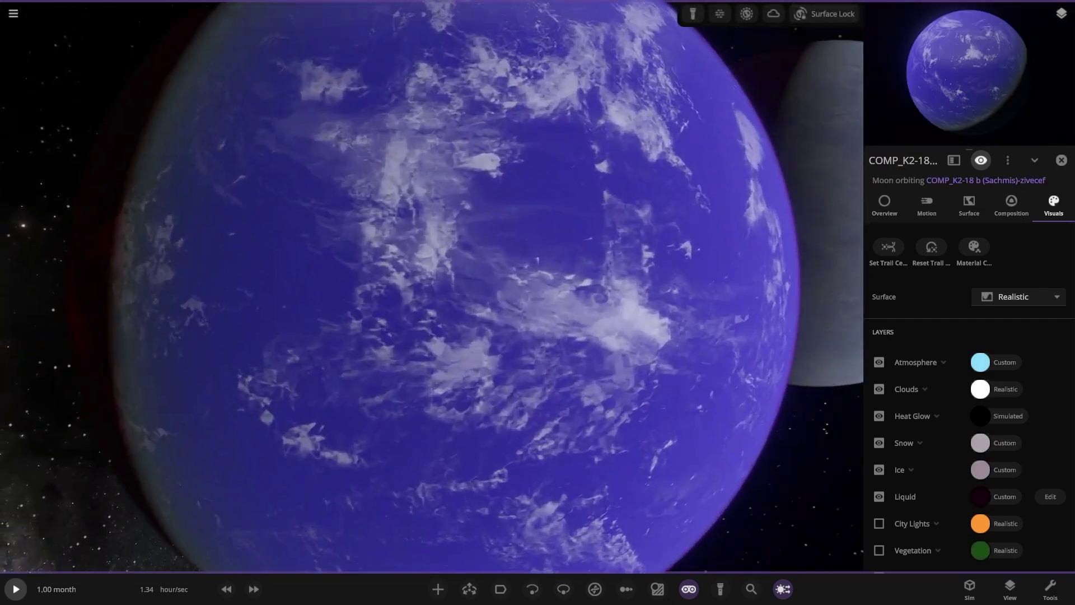
{"action": "left_click", "coordinate": [879, 362]}
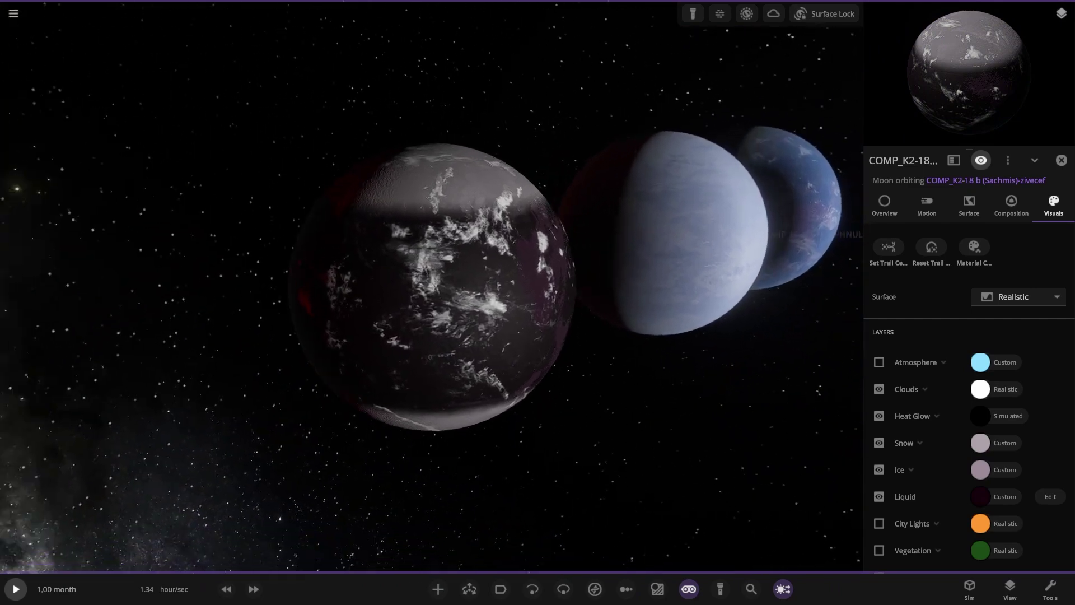
- Focus on the COMP_k2-18B-4L3PHNULL planet and compare its look with the atmosphere layer hidden and shown again
{"action": "left_click", "coordinate": [663, 233]}
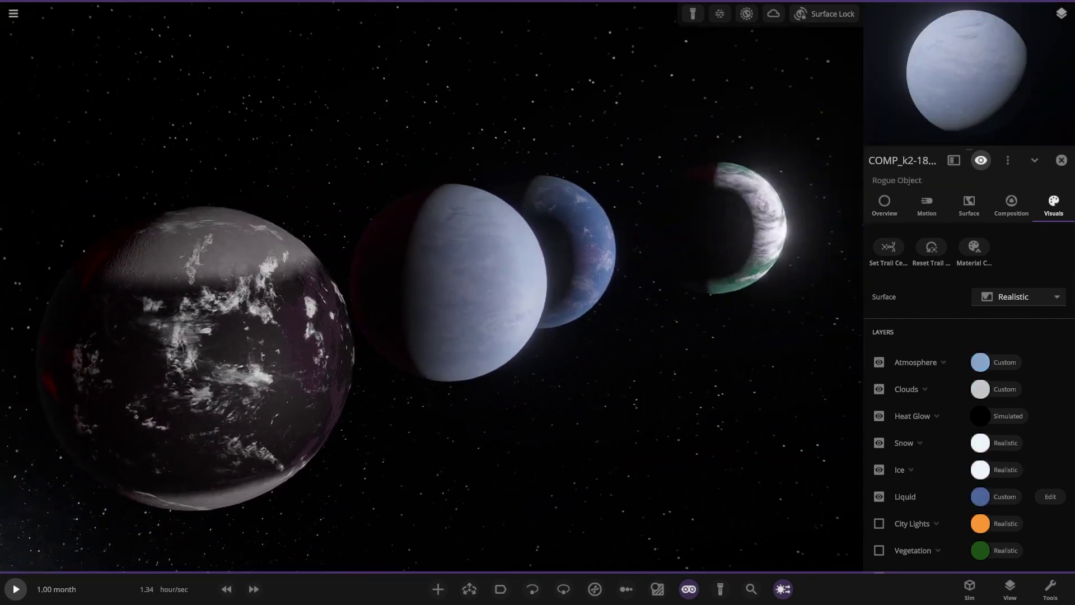
{"action": "left_click", "coordinate": [879, 362]}
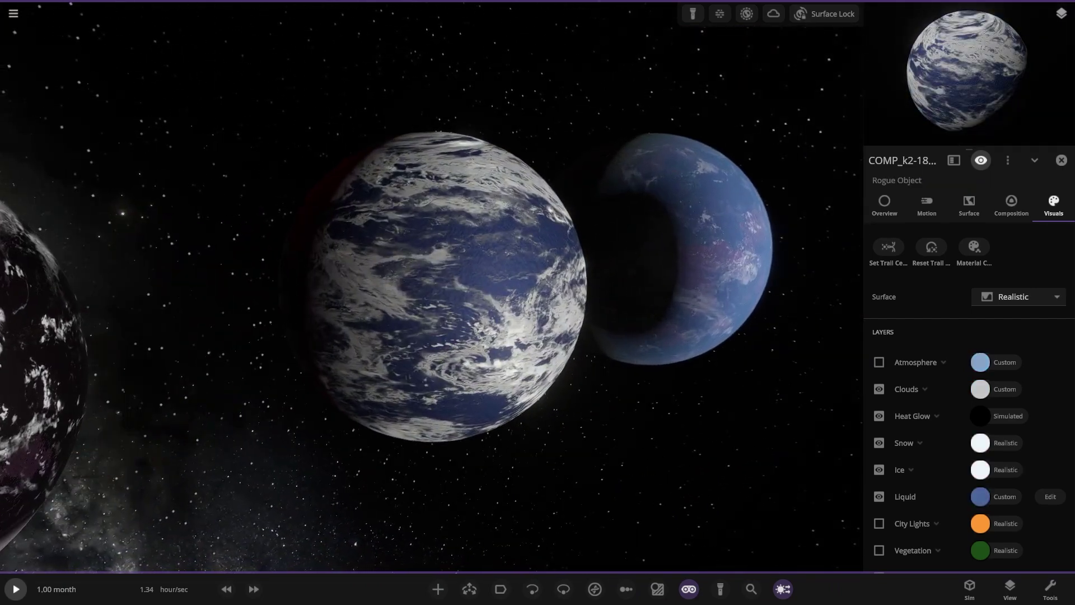
{"action": "left_click", "coordinate": [879, 362]}
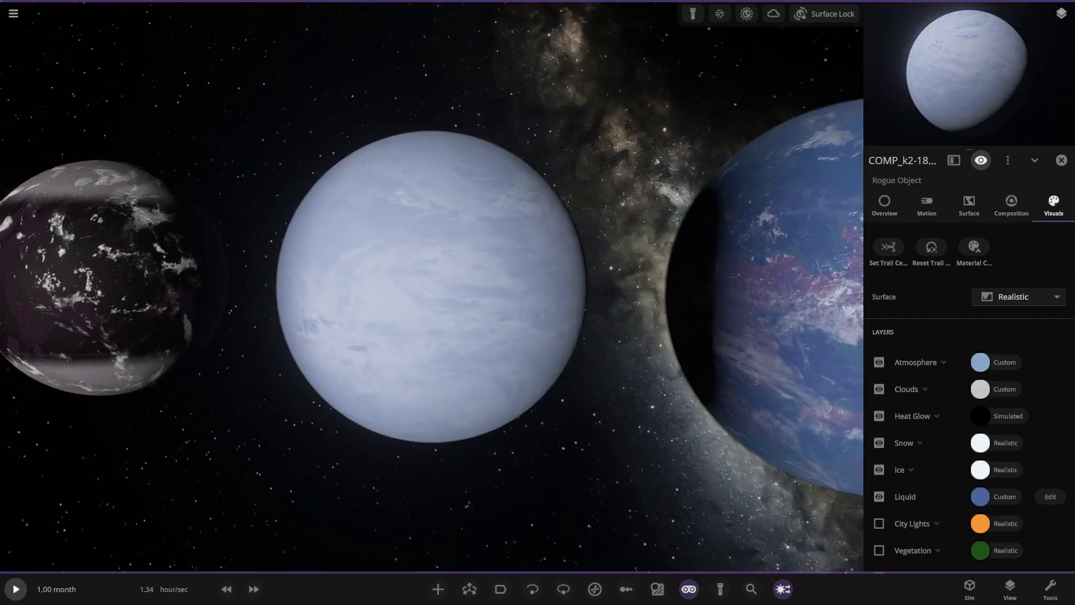
- Select the Parselent planet and show its atmosphere layer again to compare it with the neighbouring planets
{"action": "left_click", "coordinate": [109, 279]}
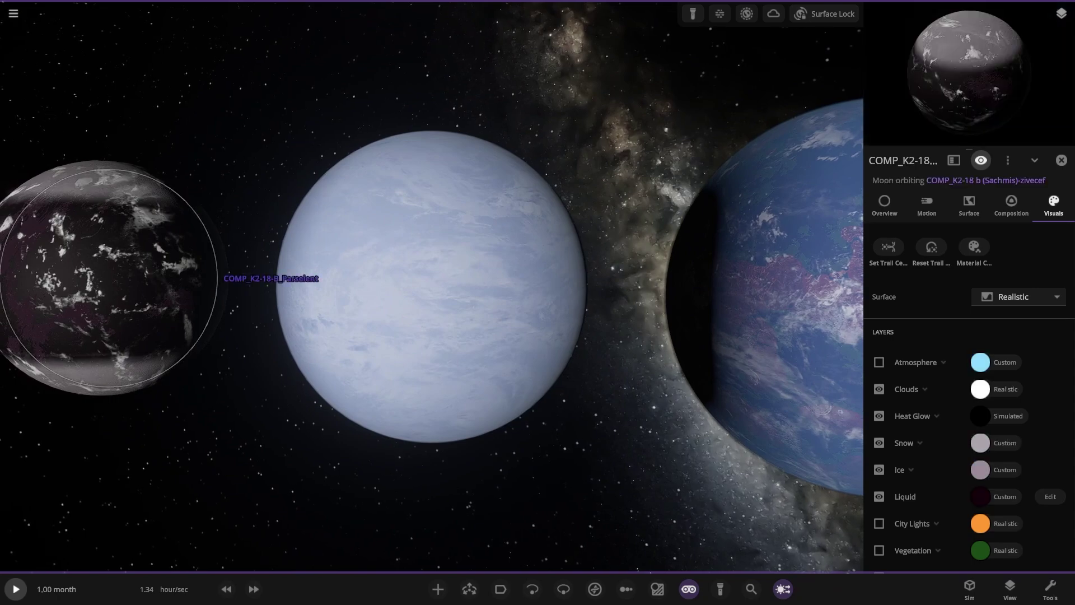
{"action": "left_click_drag", "start_coordinate": [109, 278], "coordinate": [700, 280]}
{"action": "left_click", "coordinate": [879, 363]}
{"action": "scroll", "coordinate": [432, 286], "scroll_direction": "down", "scroll_amount": 3}
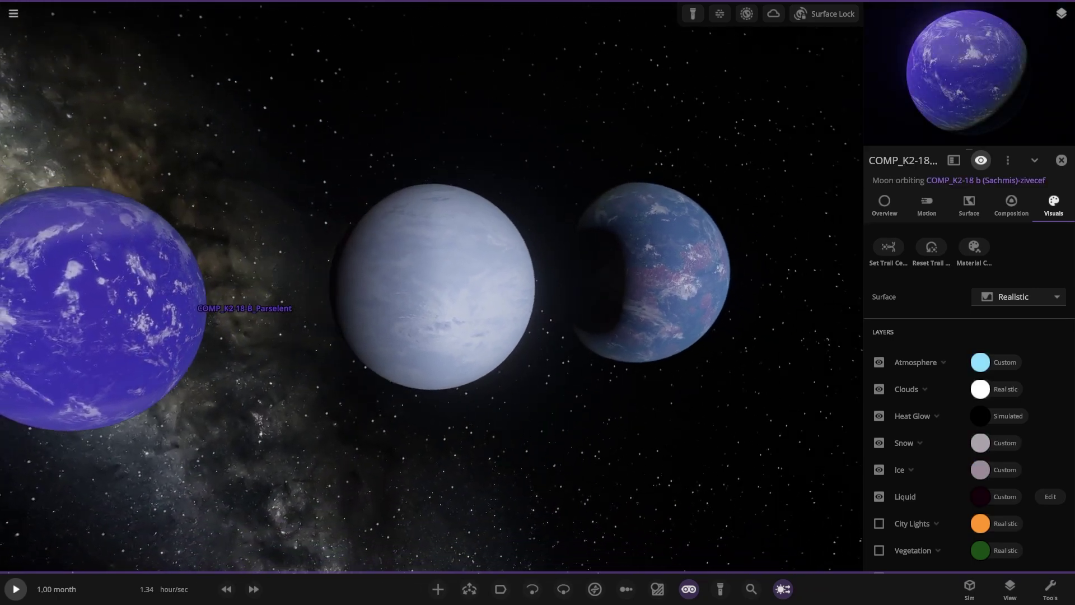
- Add the COMP-K2-18 b-Tech Snek planet to the simulation beside the green and white planet
{"action": "left_click", "coordinate": [432, 287]}
{"action": "scroll", "coordinate": [432, 287], "scroll_direction": "down", "scroll_amount": 5}
{"action": "left_click", "coordinate": [657, 291]}
{"action": "key", "text": "Escape"}
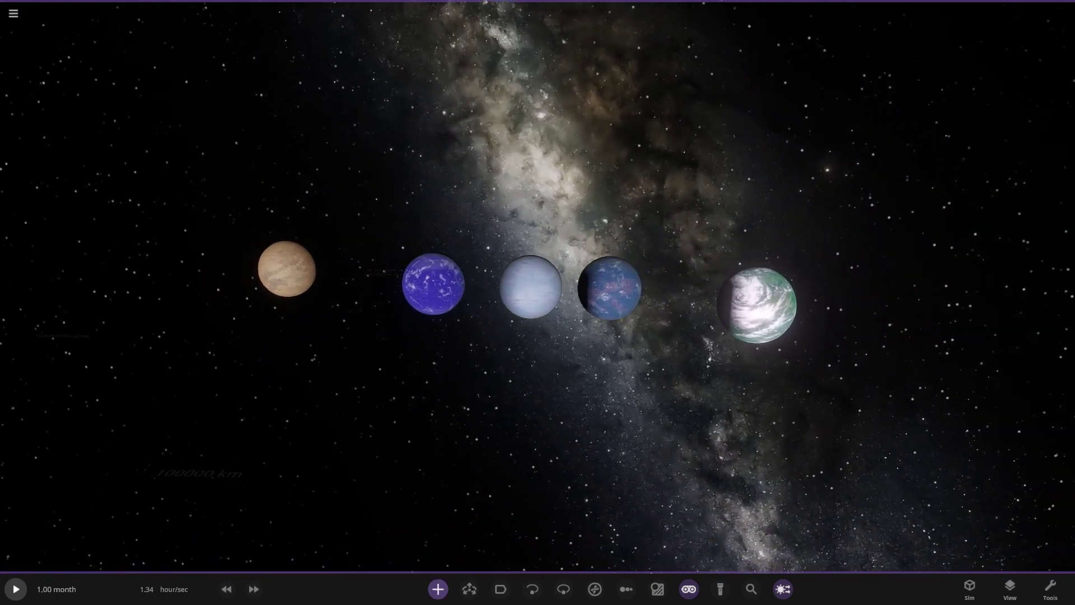
{"action": "left_click", "coordinate": [438, 589]}
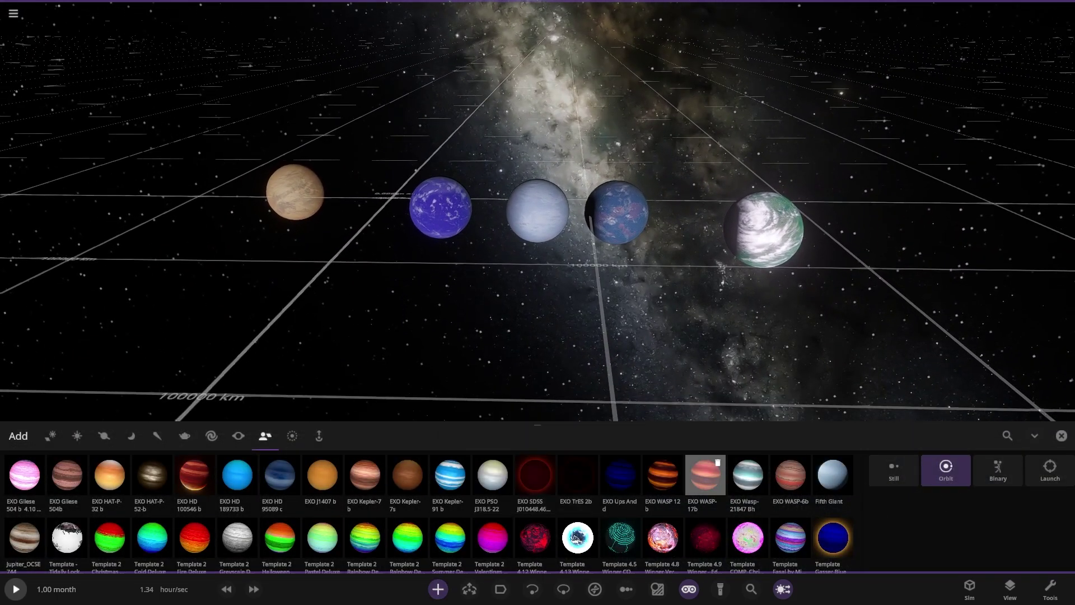
{"action": "scroll", "coordinate": [620, 538], "scroll_direction": "up", "scroll_amount": 3}
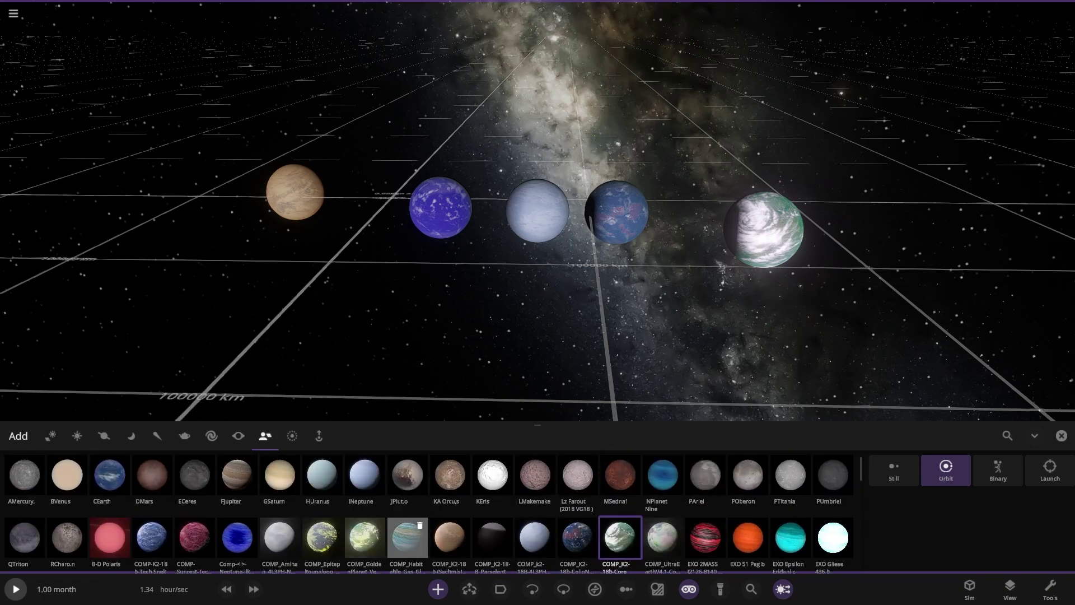
{"action": "scroll", "coordinate": [450, 536], "scroll_direction": "down", "scroll_amount": 1}
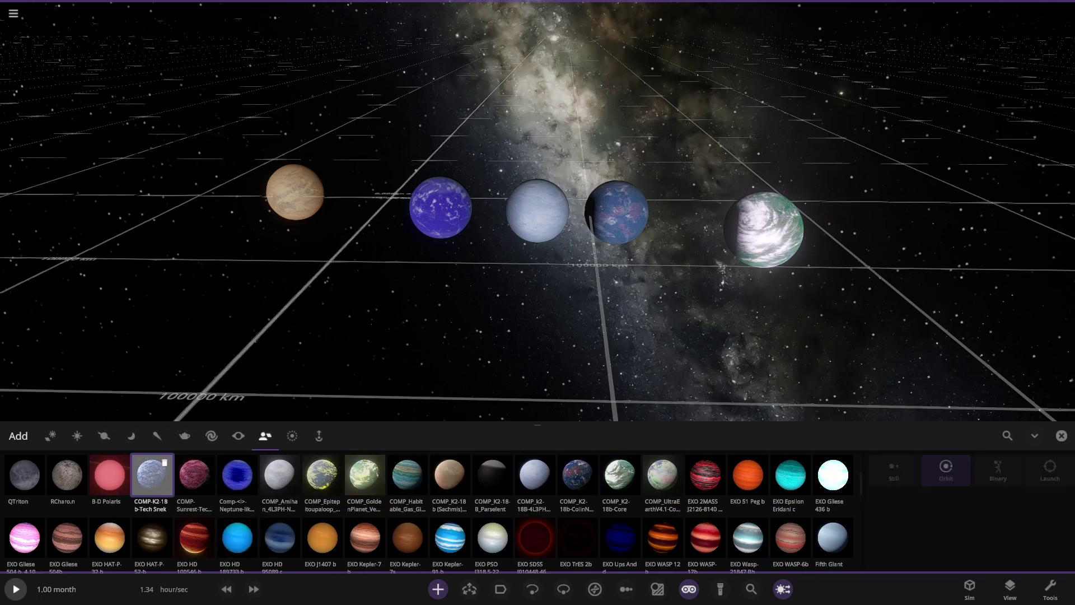
{"action": "left_click", "coordinate": [151, 475]}
{"action": "left_click", "coordinate": [895, 233]}
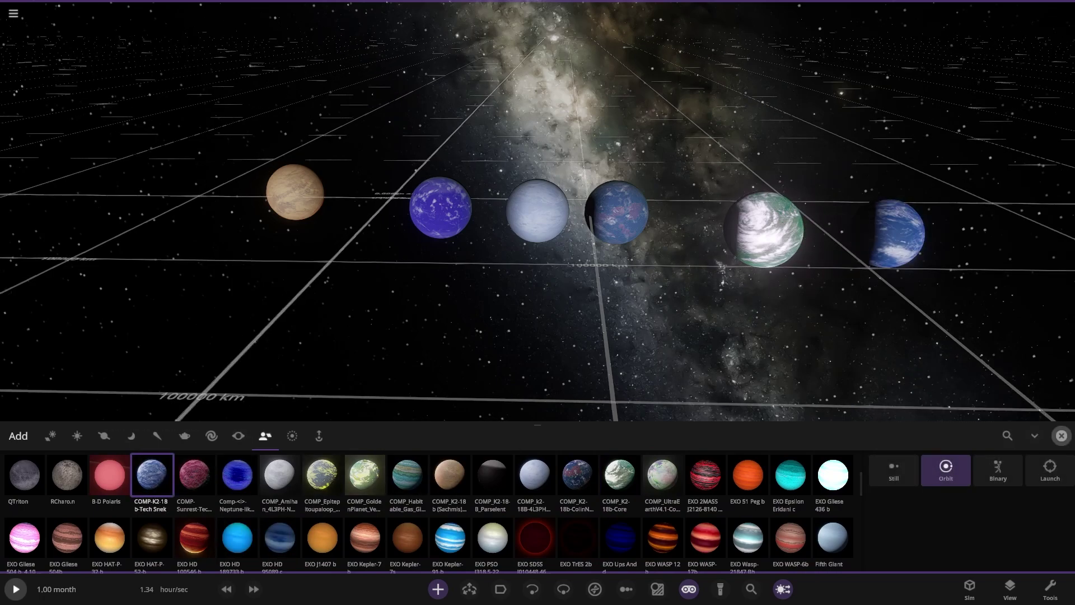
{"action": "left_click", "coordinate": [1061, 436]}
- Focus on the blue Tech Snek planet and light it with the flashlight
{"action": "double_click", "coordinate": [890, 304]}
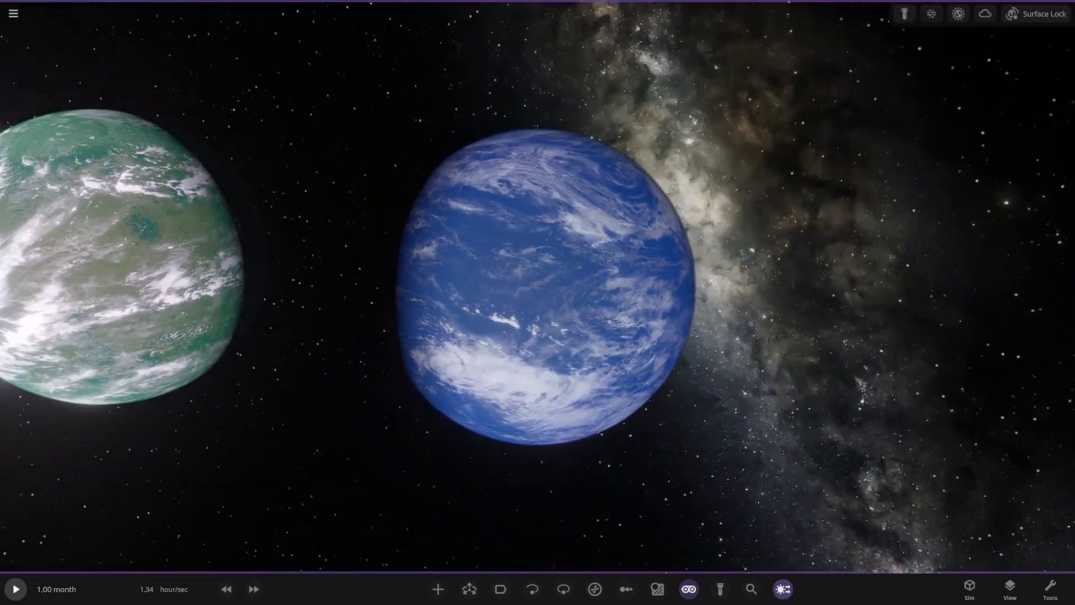
{"action": "left_click", "coordinate": [783, 589]}
{"action": "left_click", "coordinate": [783, 589]}
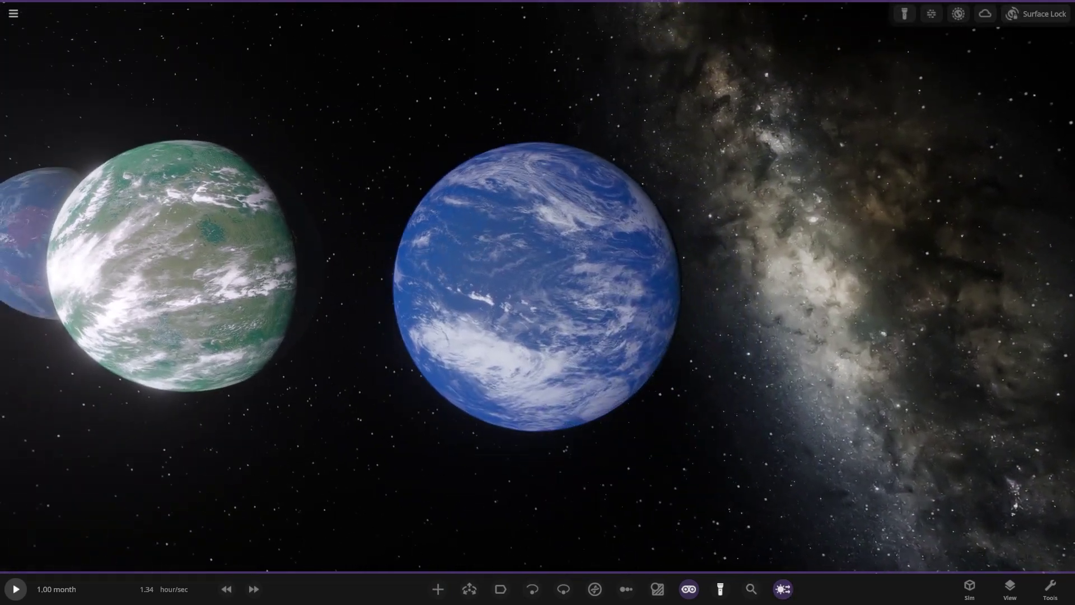
{"action": "left_click", "coordinate": [720, 589]}
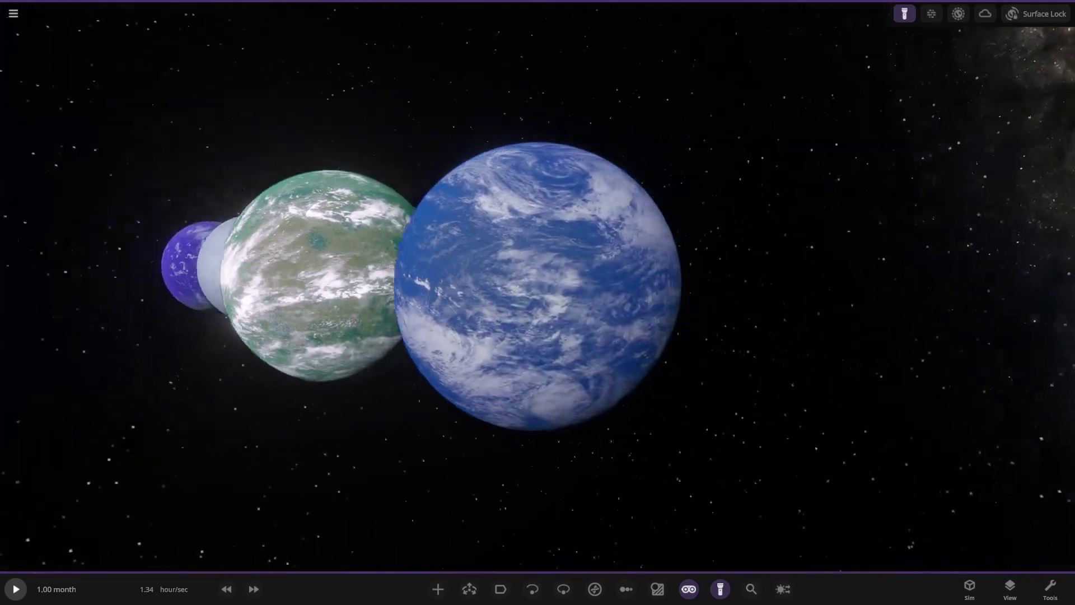
- Inspect the Tech Snek planet's surface with its atmosphere layer hidden, and show the layer again
{"action": "left_click", "coordinate": [537, 286]}
{"action": "left_click_drag", "start_coordinate": [538, 287], "coordinate": [392, 303]}
{"action": "scroll", "coordinate": [431, 287], "scroll_direction": "up", "scroll_amount": 3}
{"action": "left_click", "coordinate": [1052, 205]}
{"action": "left_click", "coordinate": [879, 362]}
{"action": "scroll", "coordinate": [432, 286], "scroll_direction": "down", "scroll_amount": 1}
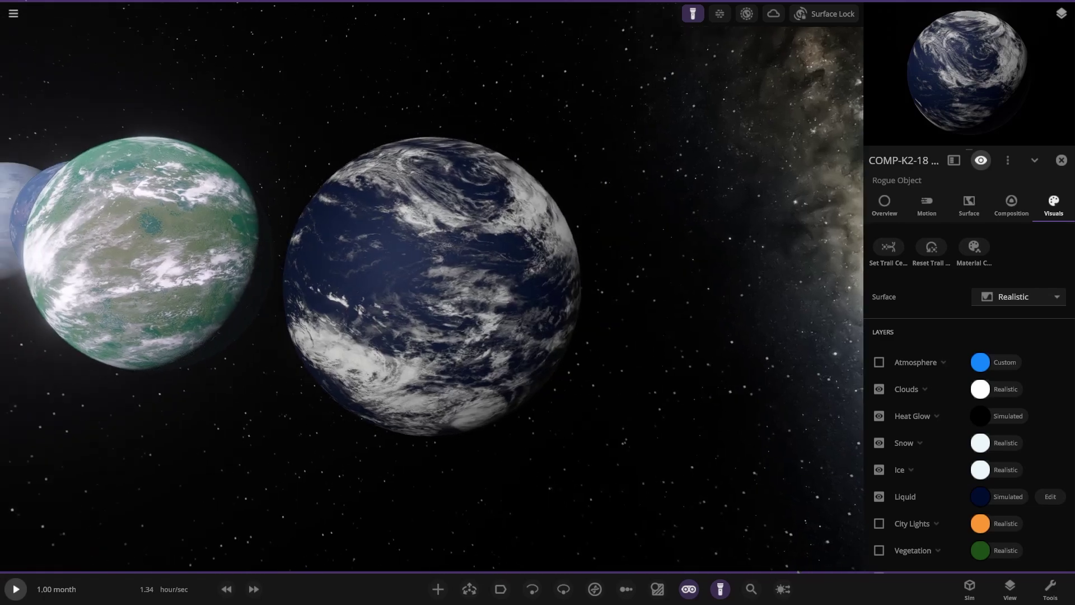
{"action": "left_click", "coordinate": [879, 362]}
{"action": "mouse_move", "coordinate": [560, 302]}
{"action": "left_mouse_down"}
{"action": "mouse_move", "coordinate": [391, 303]}
{"action": "mouse_move", "coordinate": [784, 302]}
{"action": "left_mouse_up"}
- Turn off the flashlight lighting and line up the planets in a 1D Radius chart
{"action": "left_click", "coordinate": [783, 589]}
{"action": "scroll", "coordinate": [432, 287], "scroll_direction": "down", "scroll_amount": 3}
{"action": "left_click", "coordinate": [626, 589]}
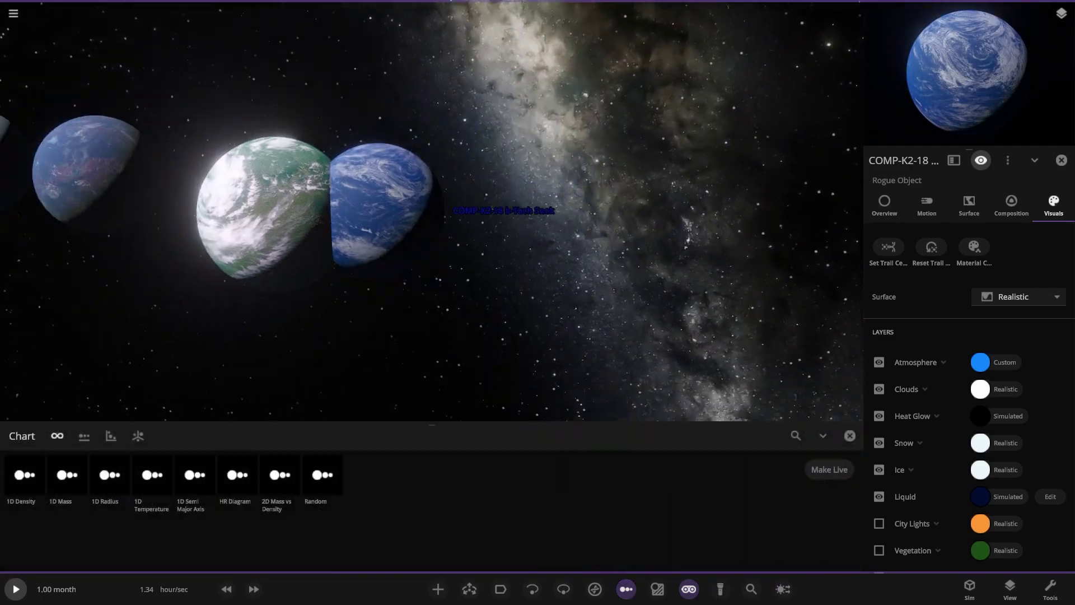
{"action": "left_click", "coordinate": [110, 475]}
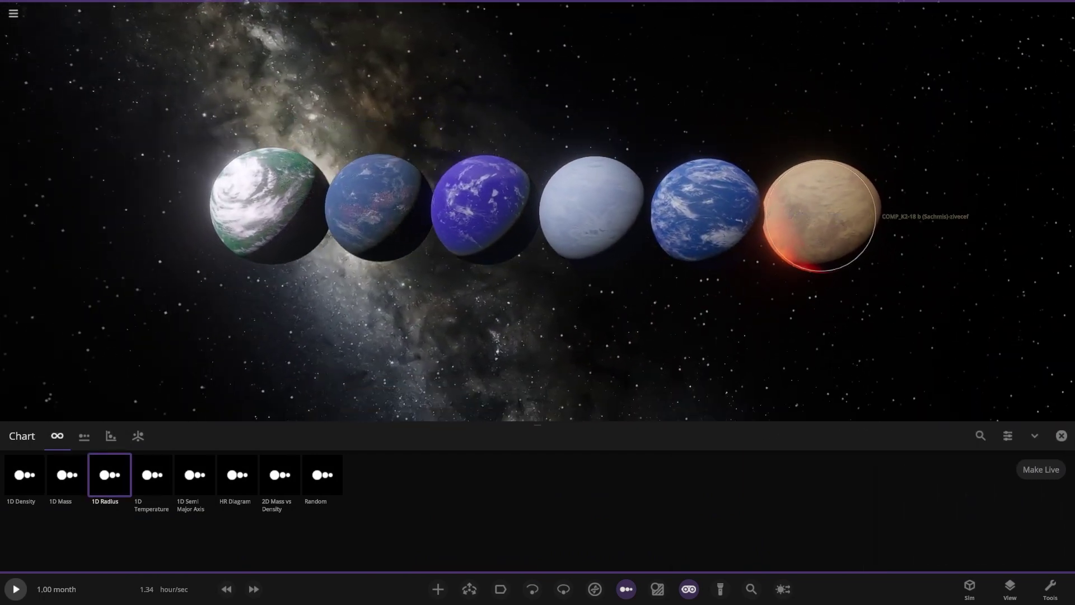
- Read the full description of the COMP_K2-18 b (Sachmis)-zivecef planet, examine its molten side and close the chart
{"action": "double_click", "coordinate": [819, 216]}
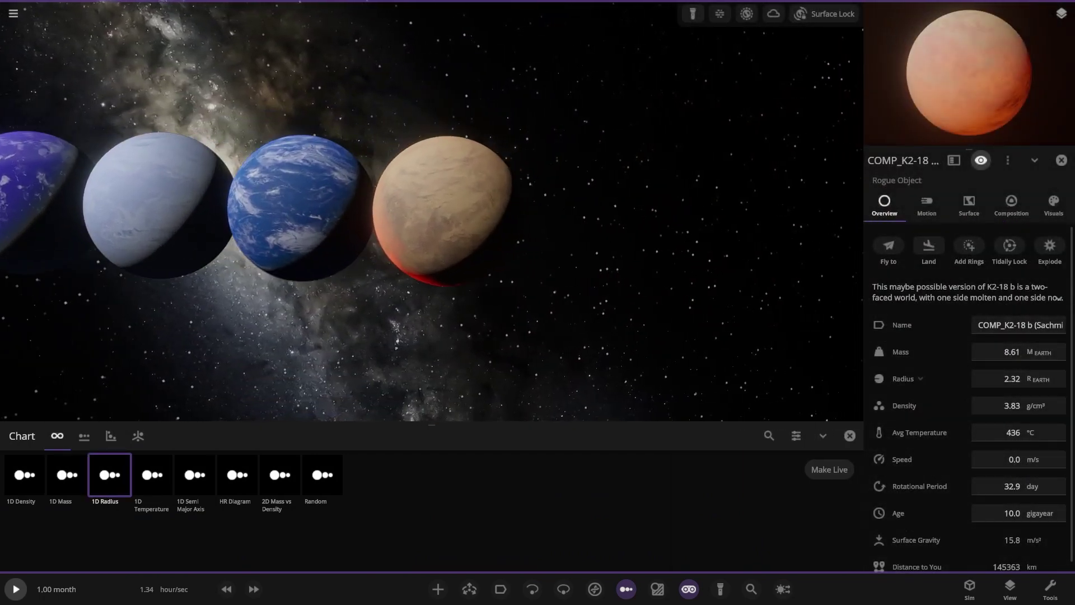
{"action": "left_click", "coordinate": [1058, 297]}
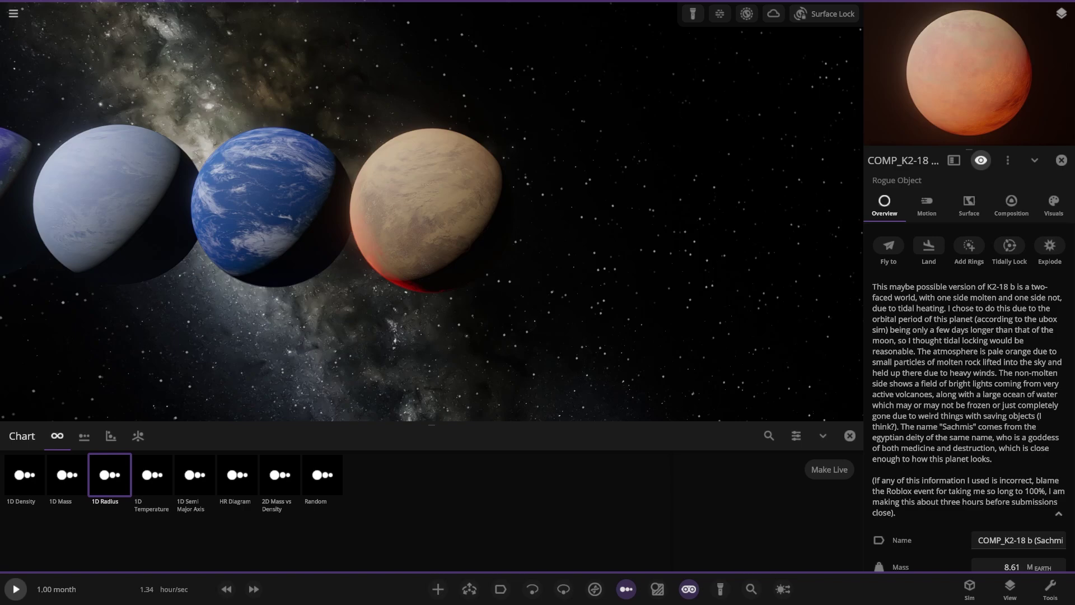
{"action": "left_click_drag", "start_coordinate": [699, 336], "coordinate": [784, 308]}
{"action": "key", "text": "m"}
{"action": "left_click_drag", "start_coordinate": [392, 235], "coordinate": [448, 202]}
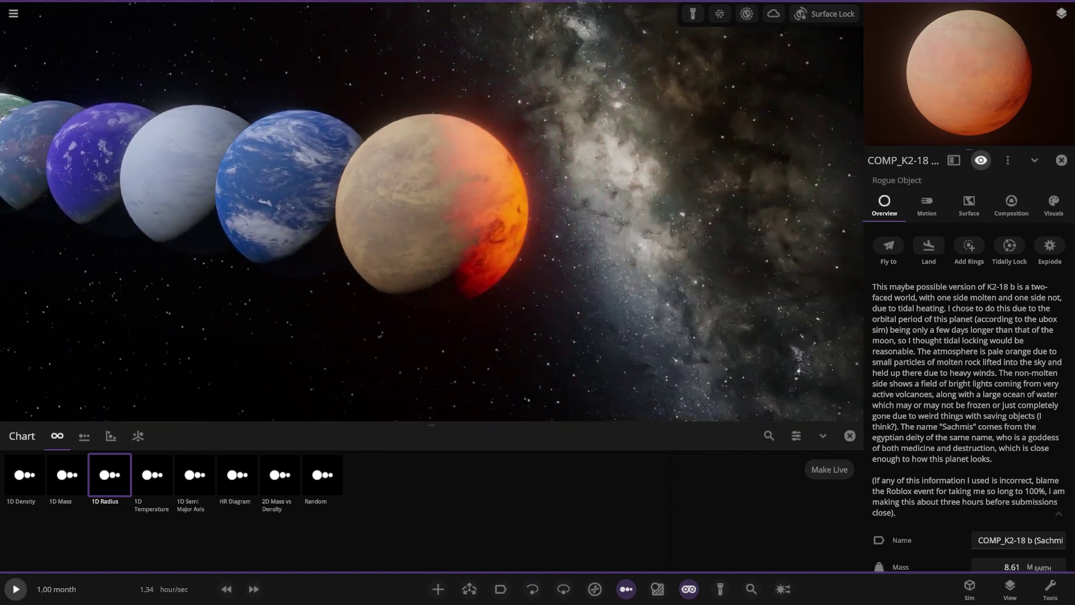
{"action": "left_click", "coordinate": [849, 436]}
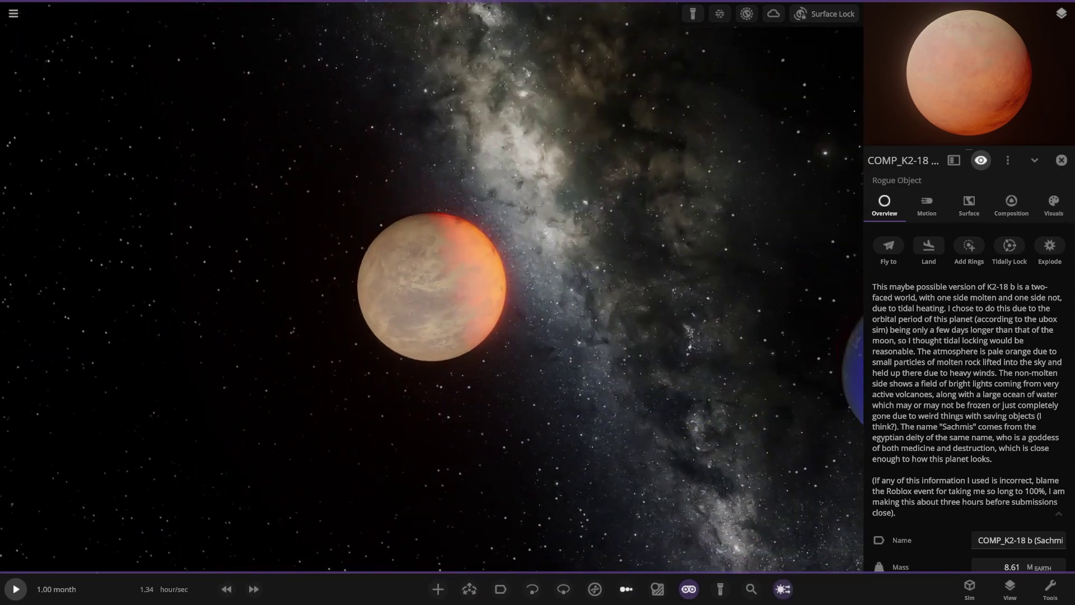
- Reopen the planet chart and bring up the visual layers of the Tech Snek planet
{"action": "left_click", "coordinate": [626, 589]}
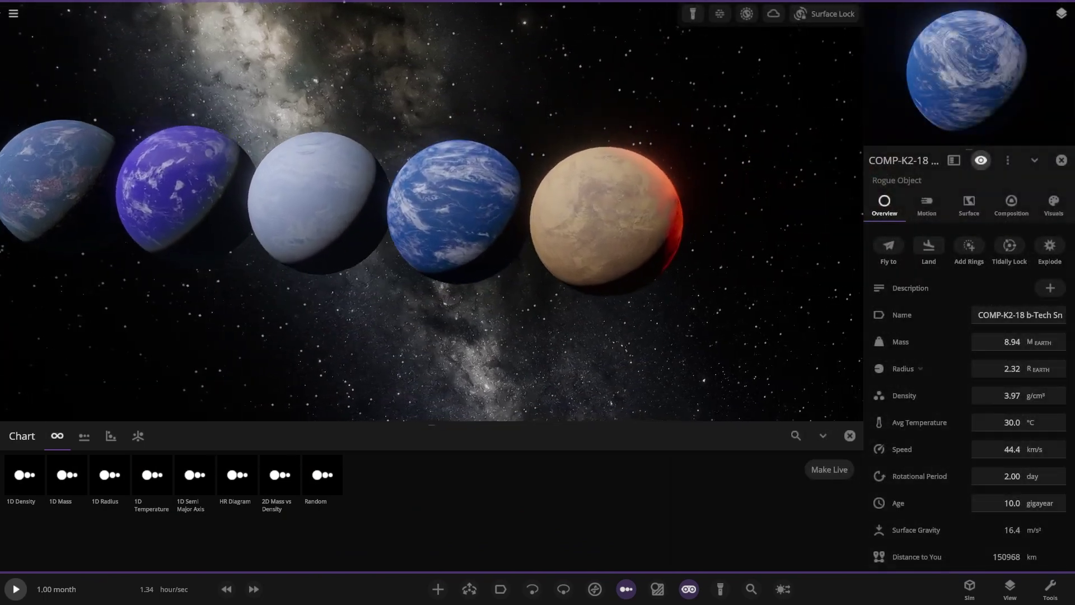
{"action": "left_click", "coordinate": [1018, 315]}
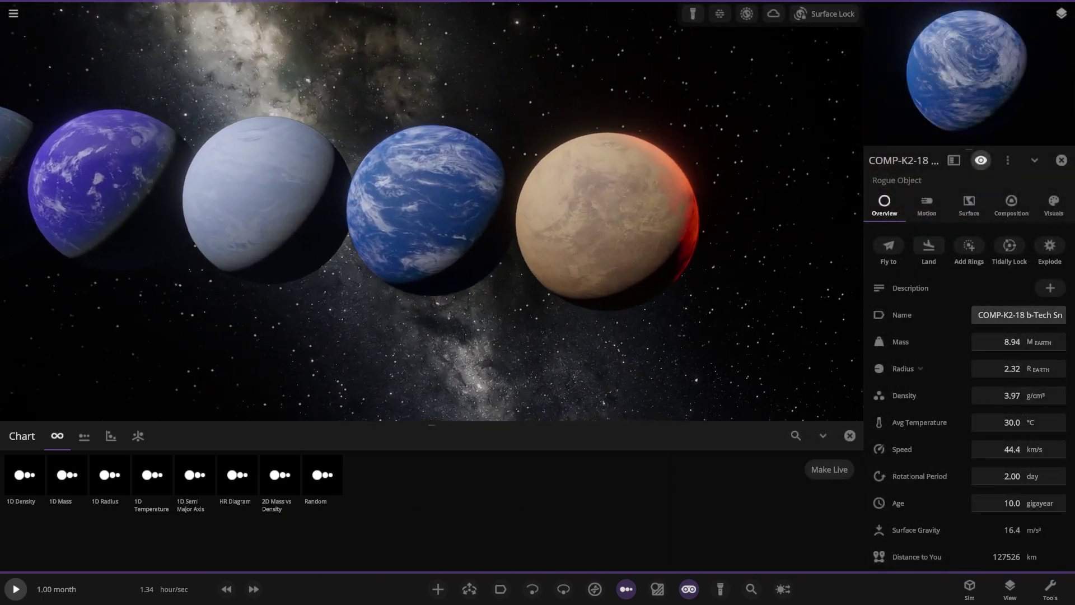
{"action": "scroll", "coordinate": [431, 210], "scroll_direction": "up", "scroll_amount": 2}
{"action": "left_click", "coordinate": [1052, 206]}
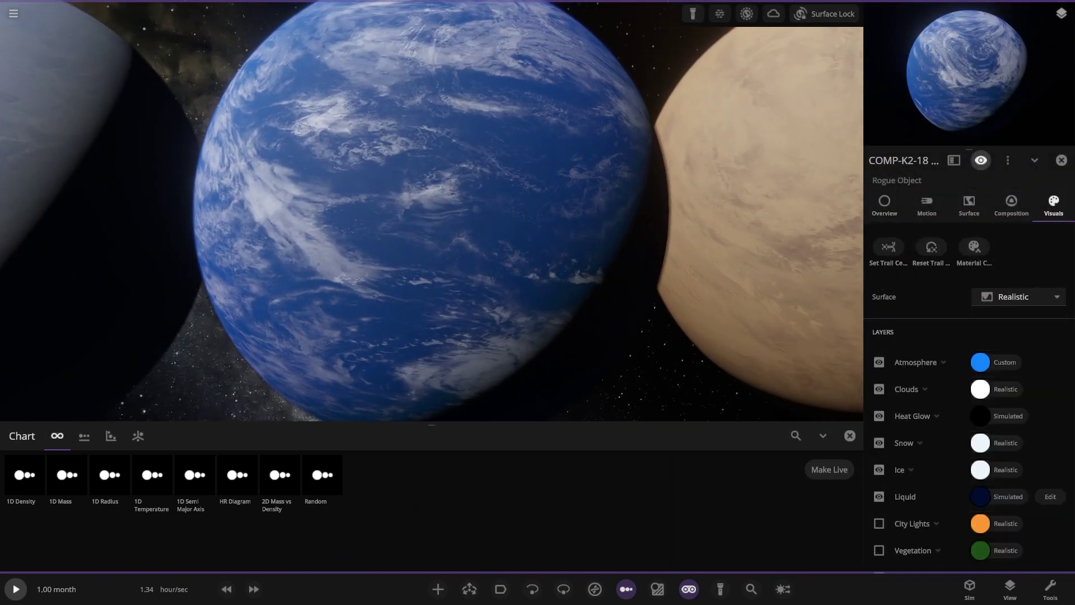
- Examine the Tech Snek planet with its atmosphere and clouds layers hidden, and show both layers again
{"action": "left_click", "coordinate": [878, 362]}
{"action": "scroll", "coordinate": [432, 210], "scroll_direction": "down", "scroll_amount": 3}
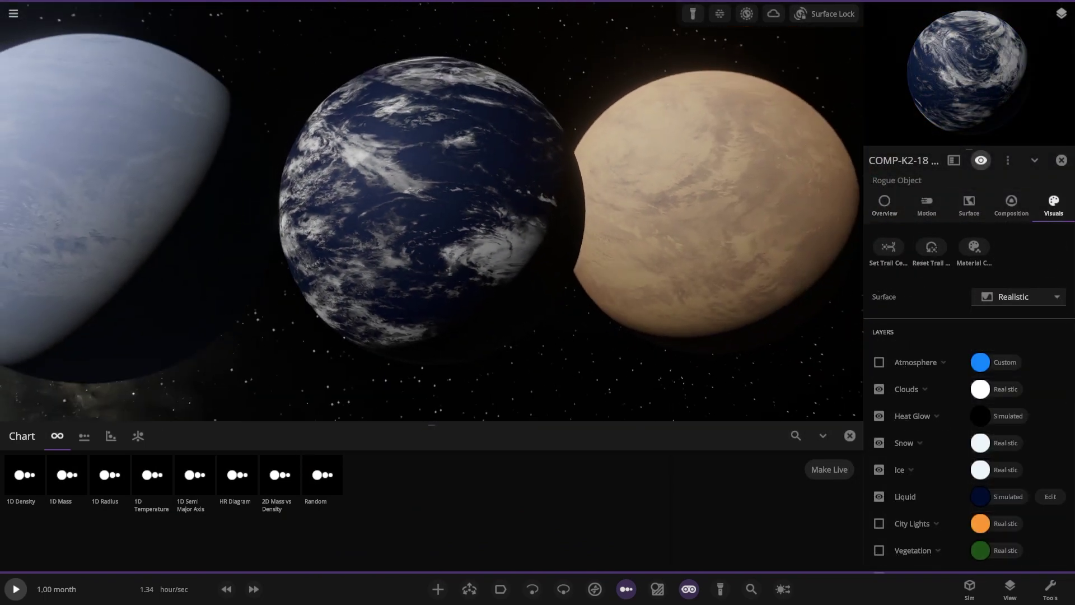
{"action": "left_click", "coordinate": [878, 388]}
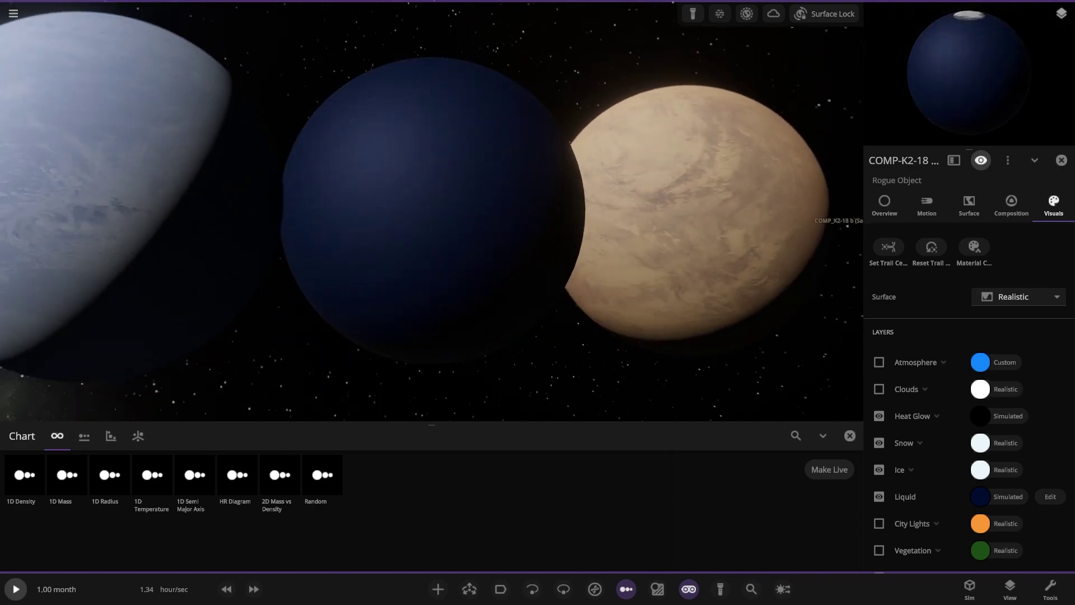
{"action": "left_click_drag", "start_coordinate": [431, 252], "coordinate": [459, 168]}
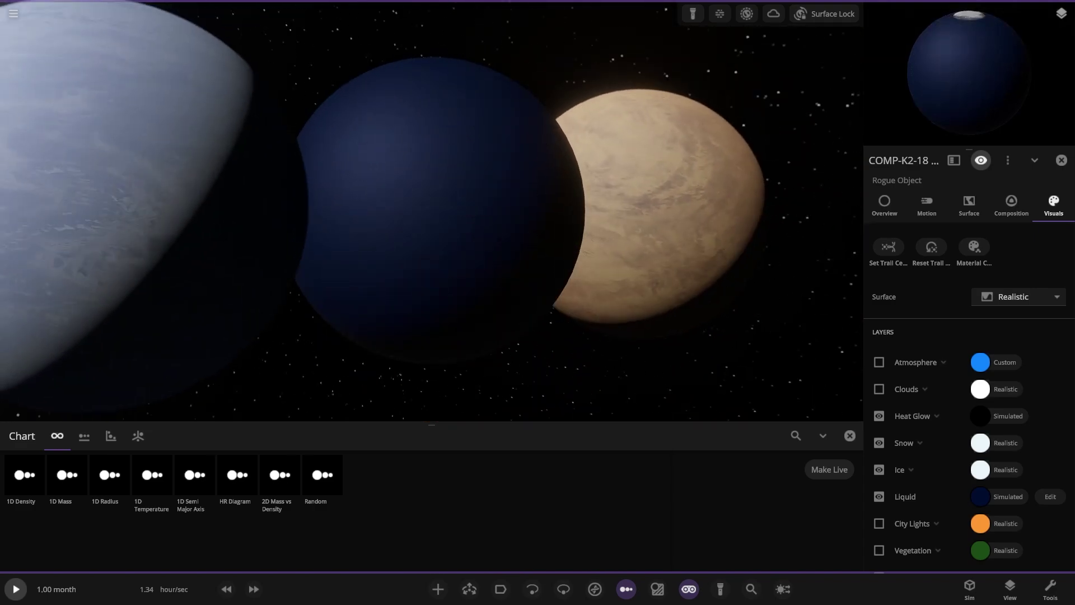
{"action": "left_click", "coordinate": [878, 362]}
{"action": "left_click", "coordinate": [878, 389]}
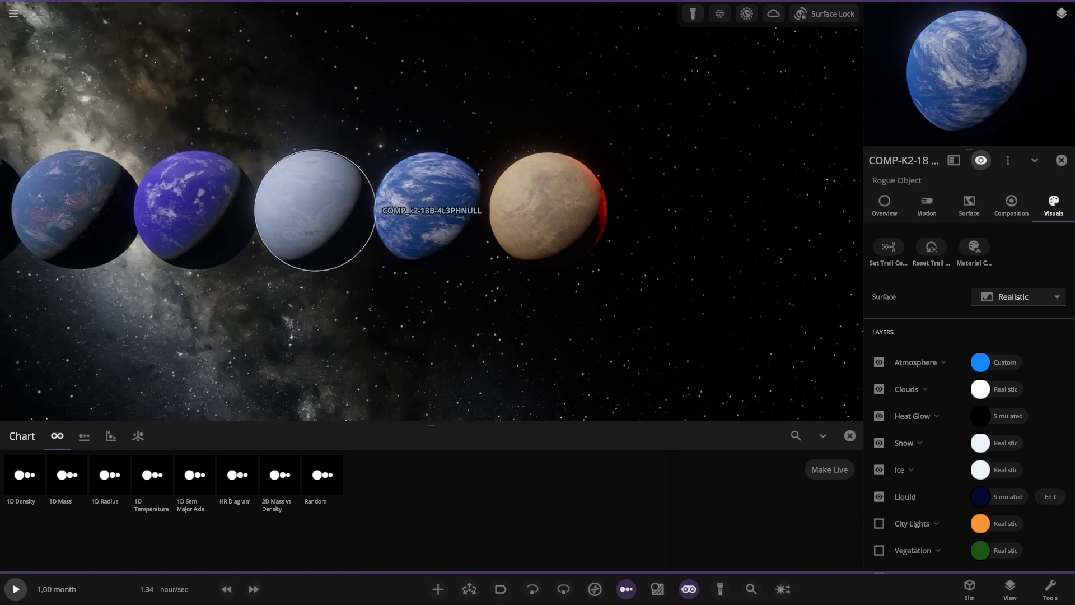
- Focus on the COMP_k2-18B-4L3PHNULL planet and compare its look with the atmosphere and clouds layers hidden and shown again
{"action": "double_click", "coordinate": [315, 210]}
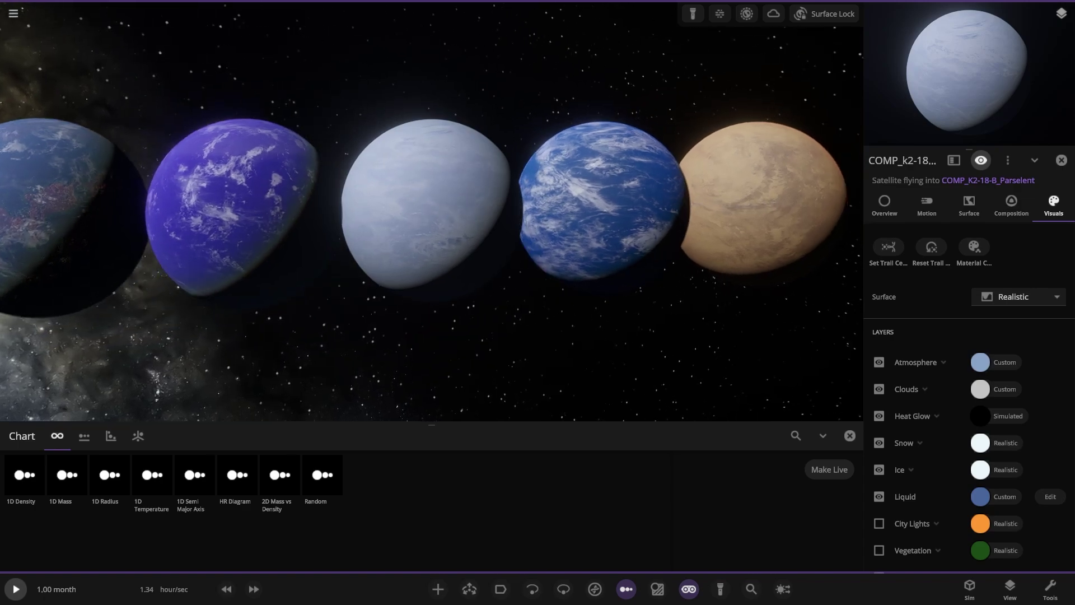
{"action": "left_click", "coordinate": [878, 362]}
{"action": "scroll", "coordinate": [431, 211], "scroll_direction": "up", "scroll_amount": 3}
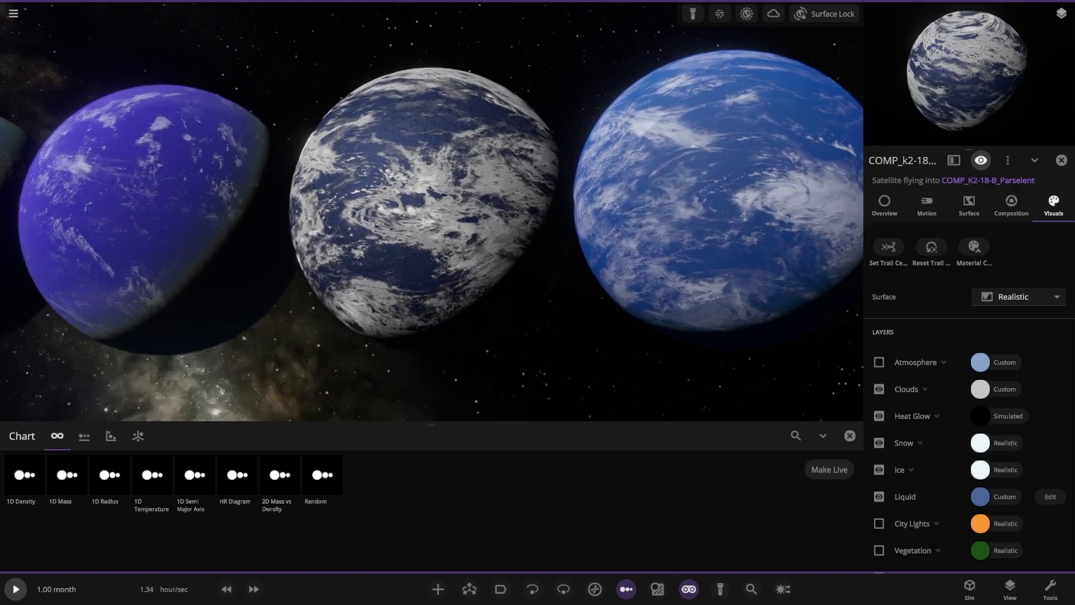
{"action": "left_click", "coordinate": [880, 389]}
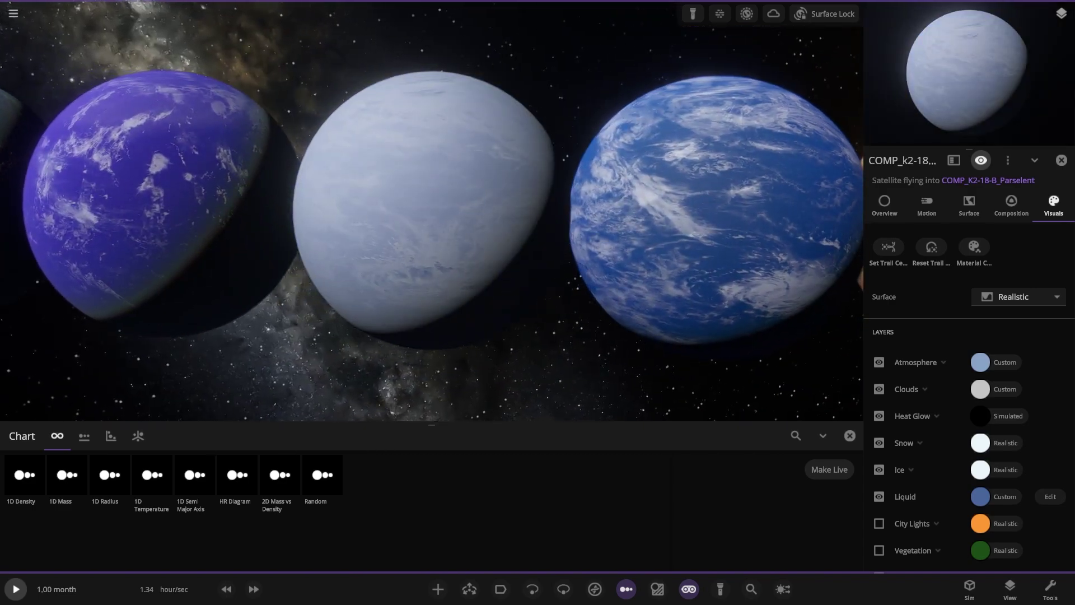
- Check the purple Parselent planet's properties and hide its atmosphere layer to examine the surface
{"action": "left_click", "coordinate": [168, 204]}
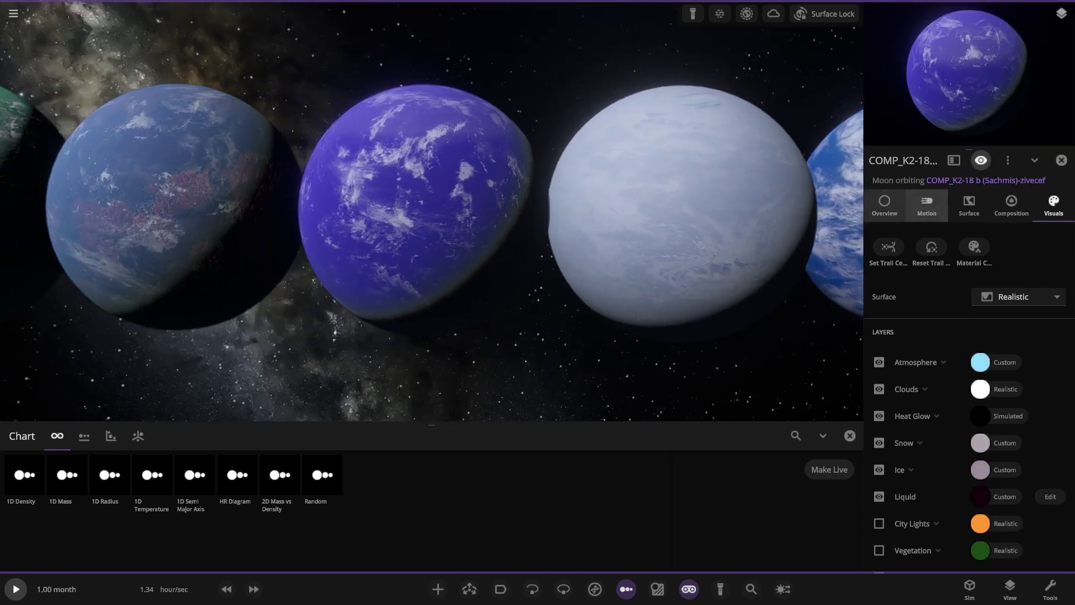
{"action": "left_click", "coordinate": [883, 205]}
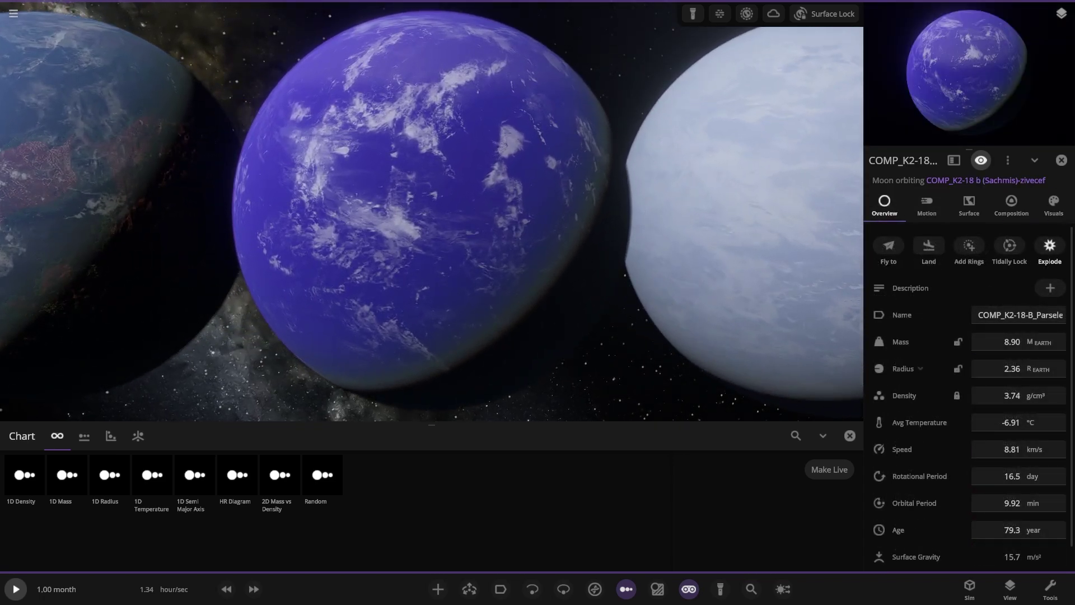
{"action": "left_click", "coordinate": [878, 361]}
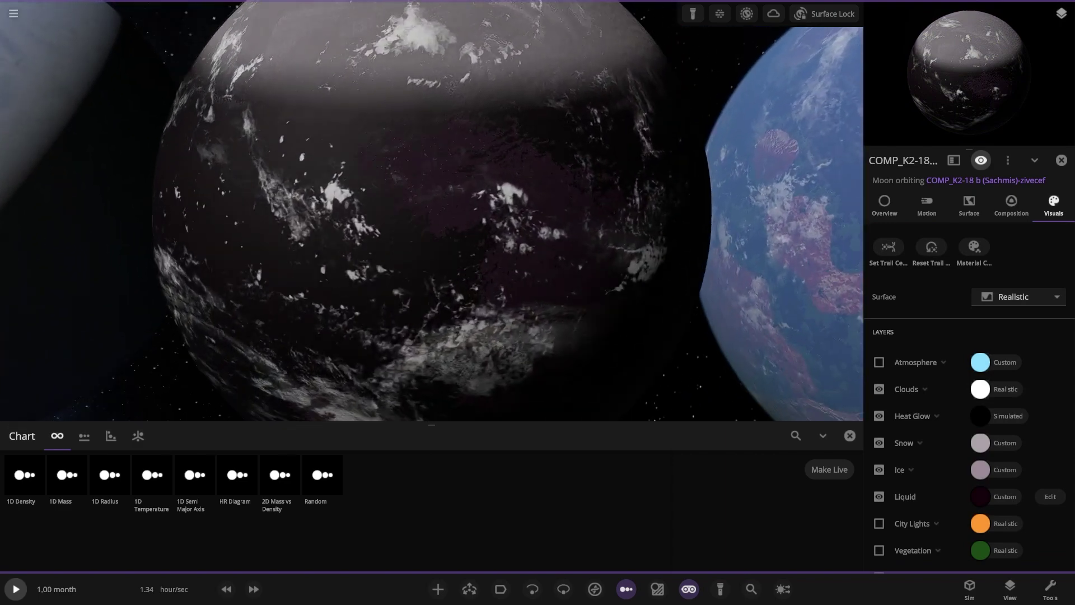
{"action": "scroll", "coordinate": [969, 392], "scroll_direction": "down", "scroll_amount": 3}
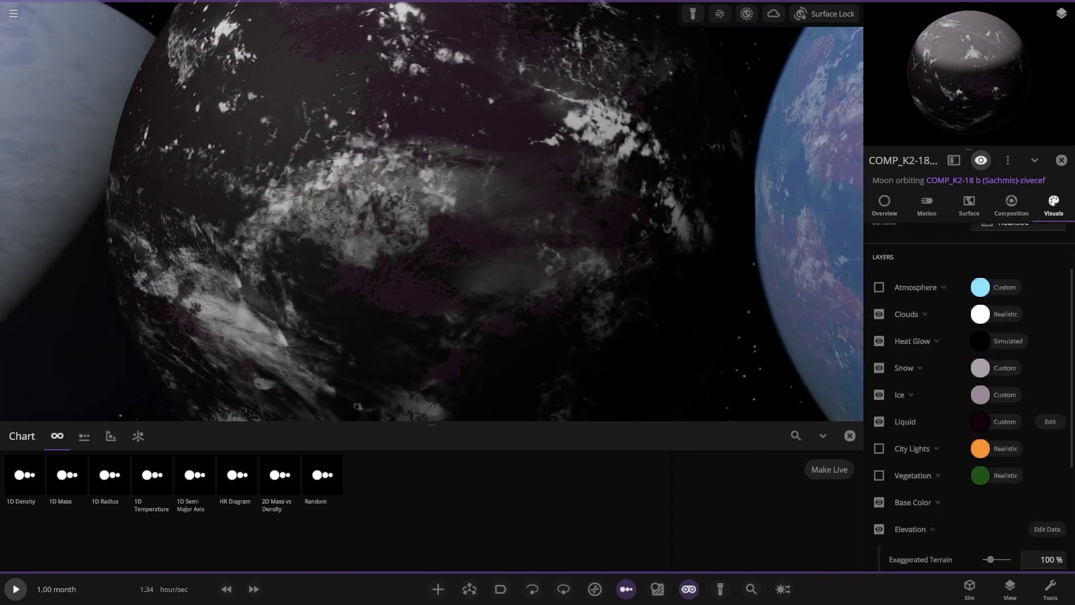
- Change the Parselent planet's liquid layer to a custom medium blue colour
{"action": "left_click", "coordinate": [980, 421]}
{"action": "left_click_drag", "start_coordinate": [878, 441], "coordinate": [867, 436]}
{"action": "left_click", "coordinate": [934, 463]}
{"action": "left_click_drag", "start_coordinate": [887, 481], "coordinate": [914, 460]}
{"action": "left_click", "coordinate": [934, 477]}
{"action": "scroll", "coordinate": [432, 211], "scroll_direction": "down", "scroll_amount": 5}
{"action": "left_click_drag", "start_coordinate": [431, 224], "coordinate": [465, 224]}
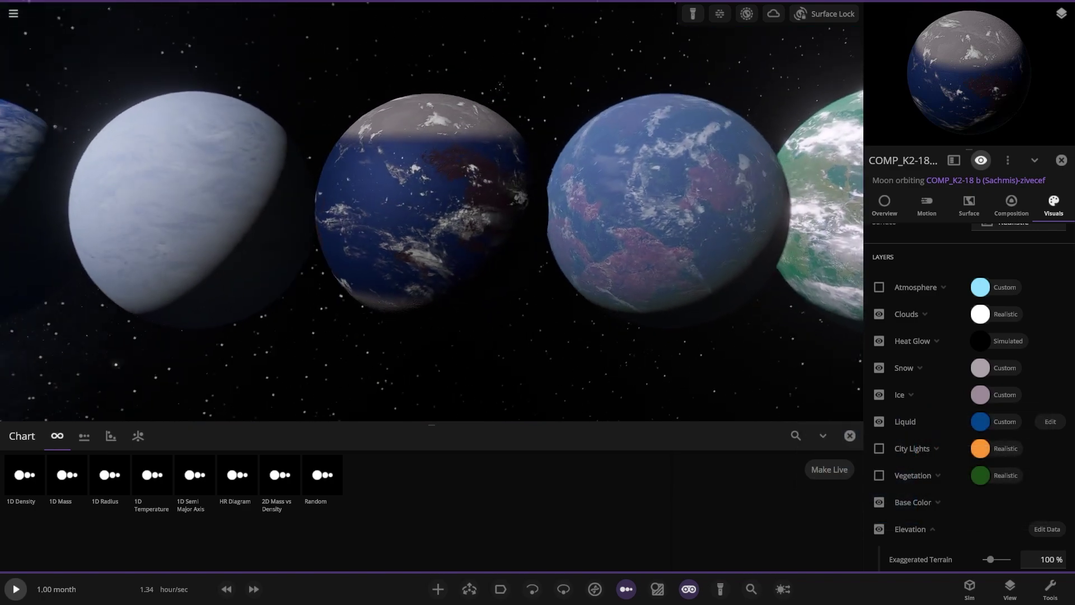
- Show the Parselent planet's atmosphere layer again and compare it with the other planets in the row
{"action": "left_click", "coordinate": [878, 287]}
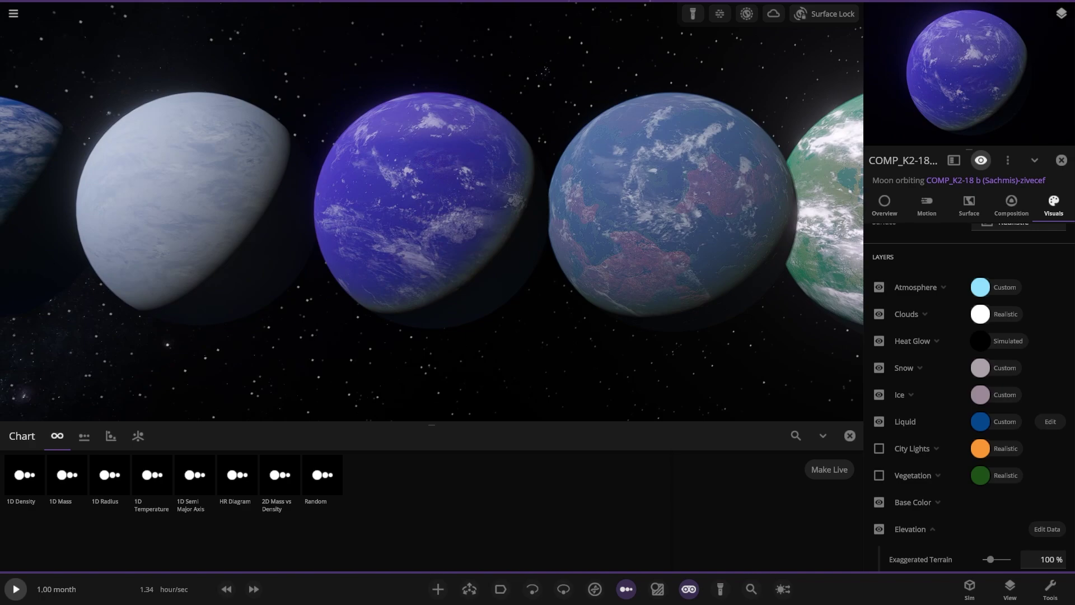
{"action": "scroll", "coordinate": [588, 213], "scroll_direction": "down", "scroll_amount": 4}
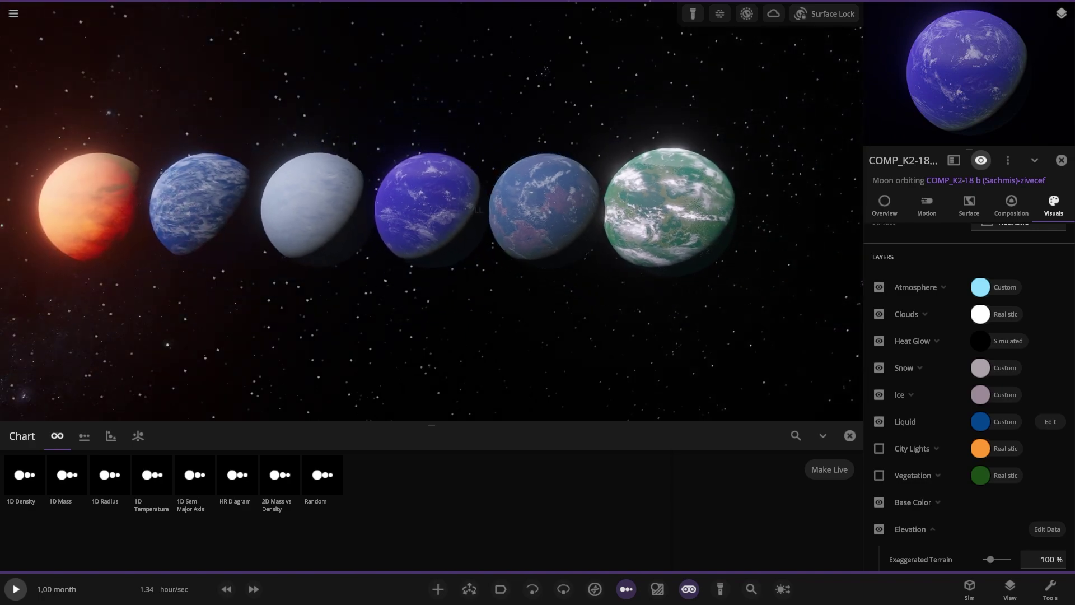
{"action": "left_click_drag", "start_coordinate": [330, 213], "coordinate": [616, 224]}
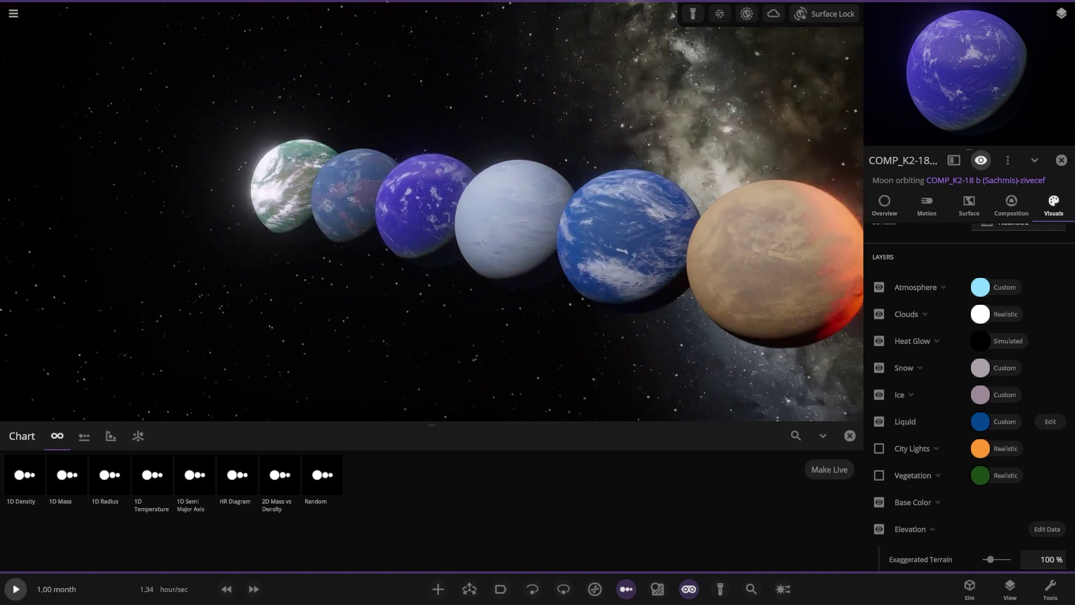
- Focus on the K2-18b planet with reddish land and compare it with its neighbours
{"action": "double_click", "coordinate": [338, 206]}
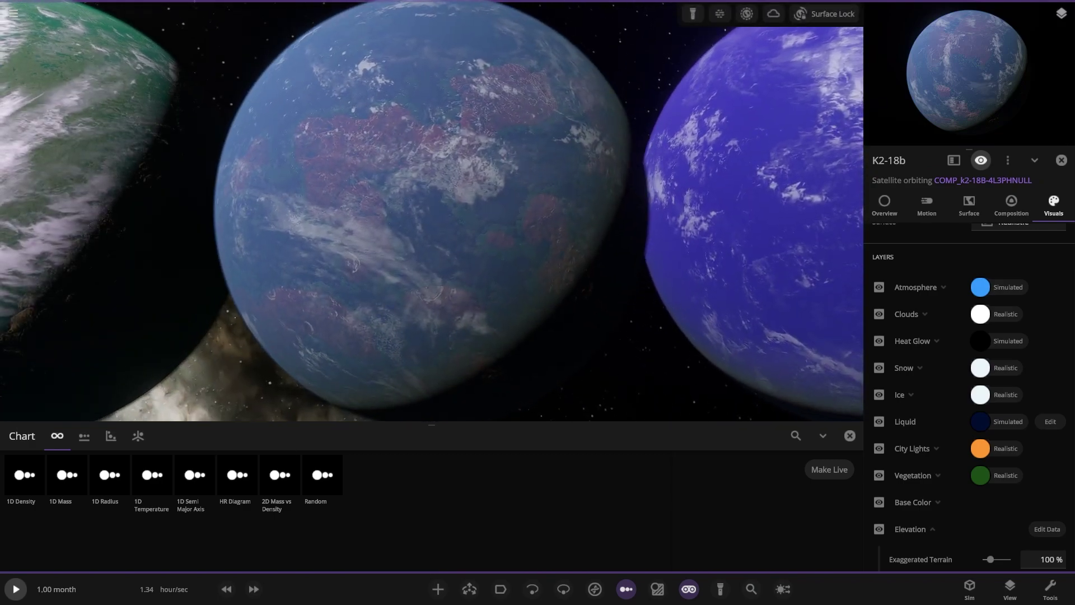
{"action": "scroll", "coordinate": [431, 210], "scroll_direction": "down", "scroll_amount": 5}
{"action": "scroll", "coordinate": [431, 210], "scroll_direction": "up", "scroll_amount": 2}
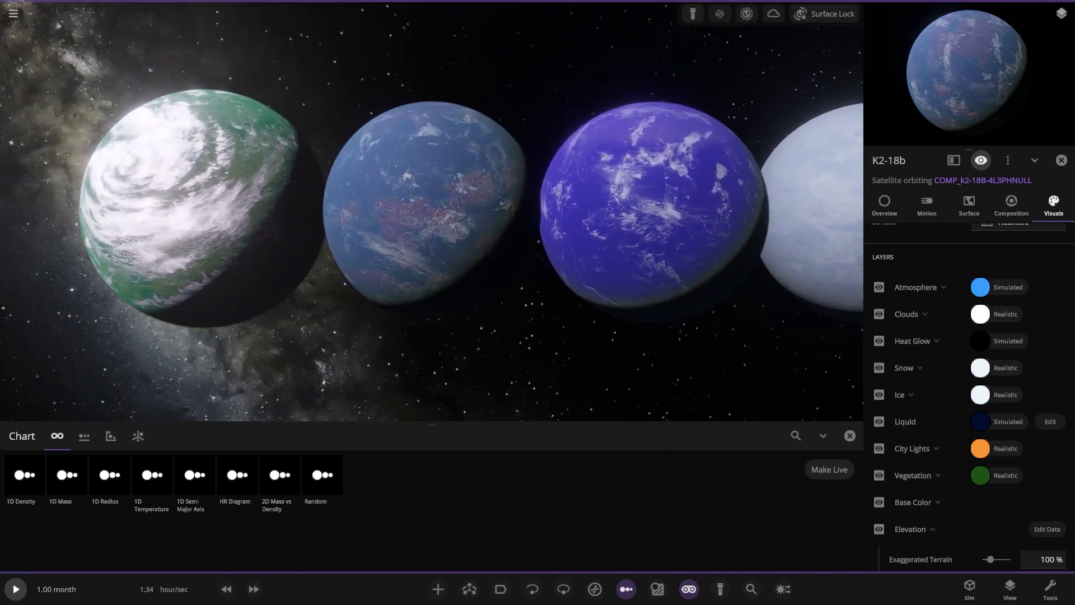
- Hide K2-18b's atmosphere layer to examine its surface up close, and show the layer again
{"action": "left_click", "coordinate": [879, 286]}
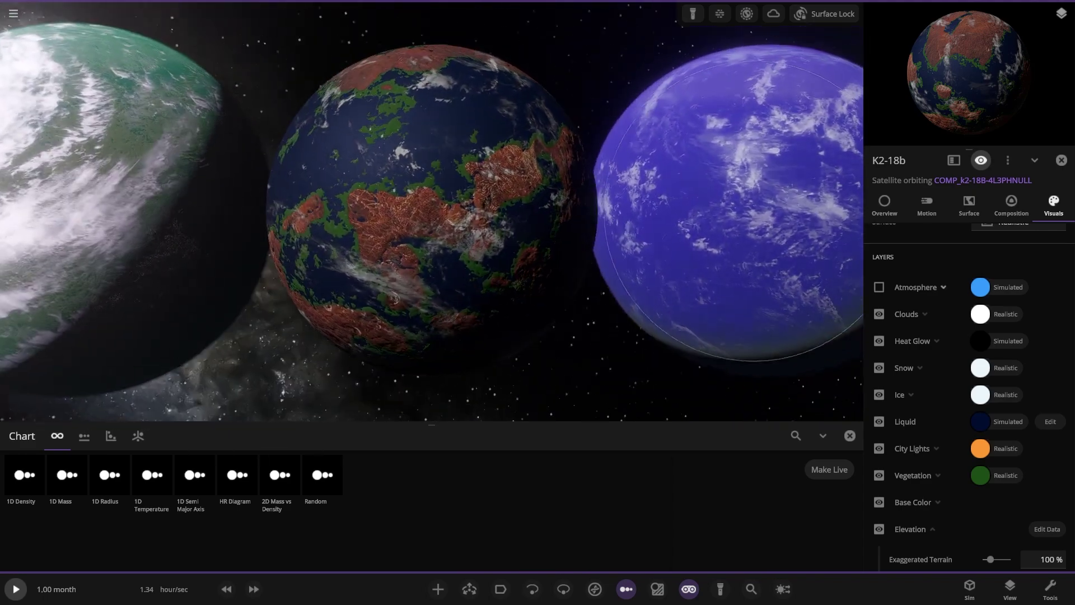
{"action": "left_click", "coordinate": [879, 287]}
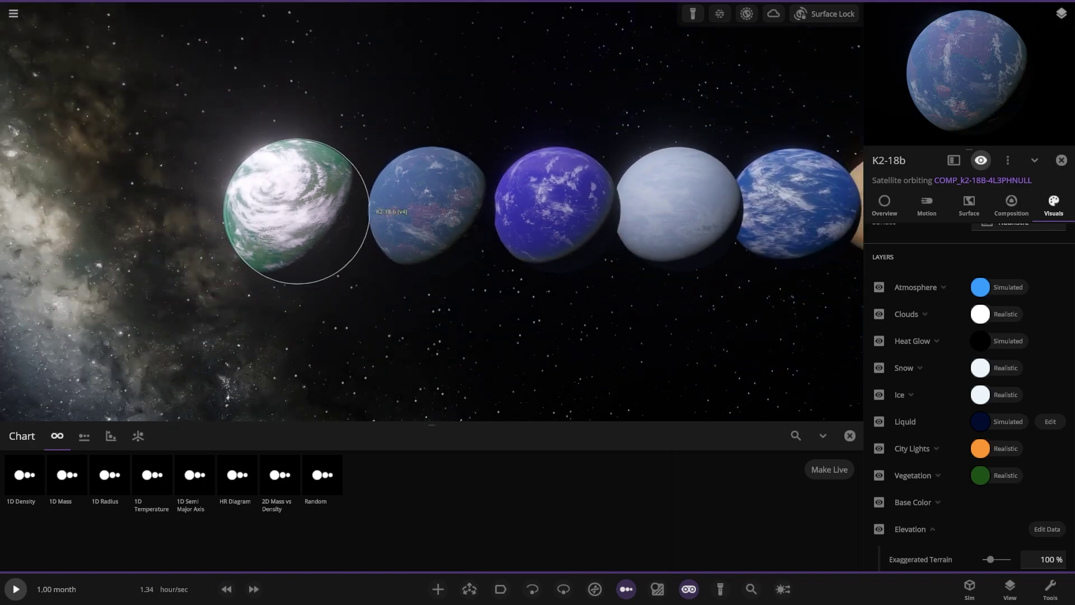
- Focus on the green K2-18 b [v4] planet, check its properties and hide its atmosphere and clouds to examine the surface
{"action": "double_click", "coordinate": [297, 212]}
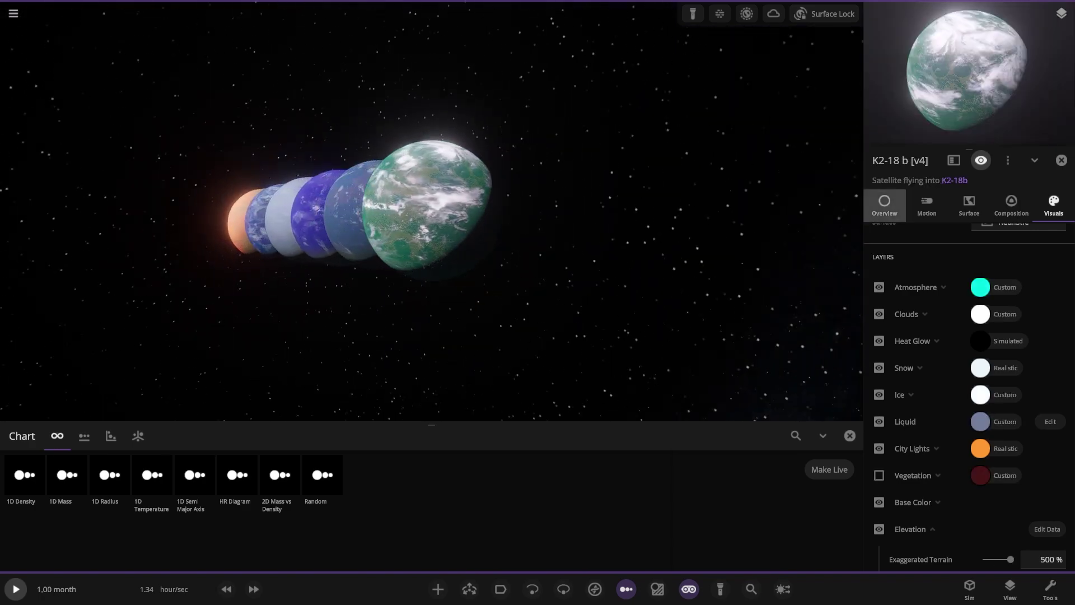
{"action": "left_click", "coordinate": [884, 205]}
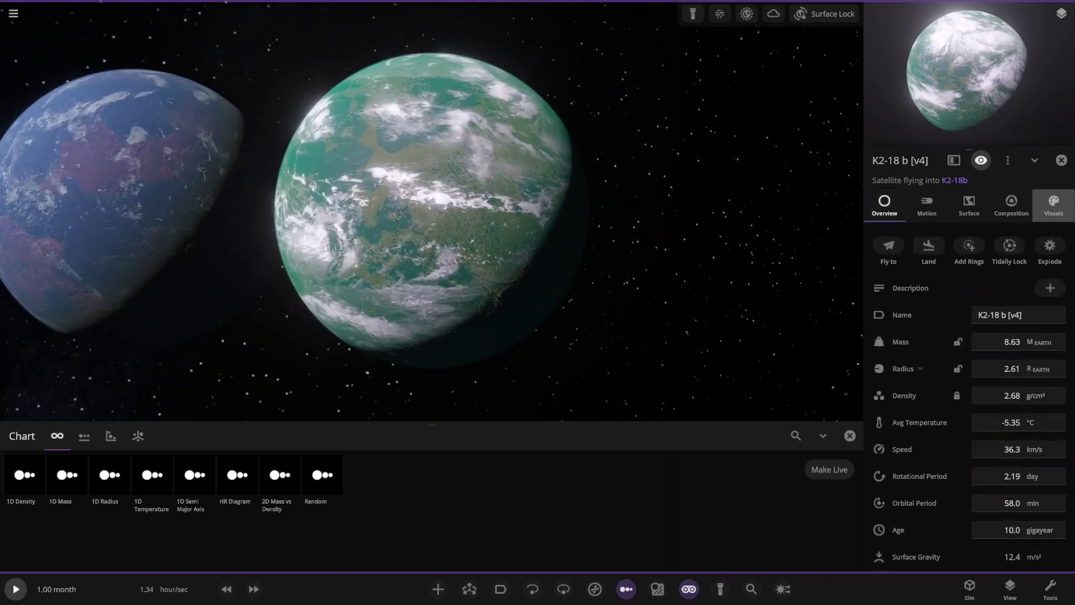
{"action": "left_click", "coordinate": [1053, 205]}
{"action": "left_click", "coordinate": [878, 286]}
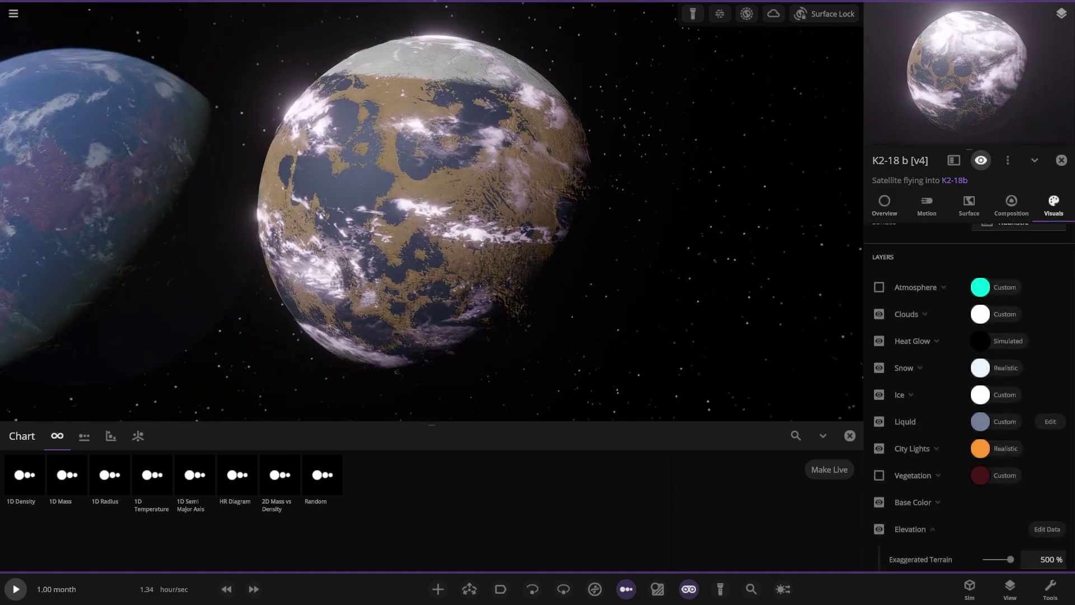
{"action": "left_click", "coordinate": [879, 313]}
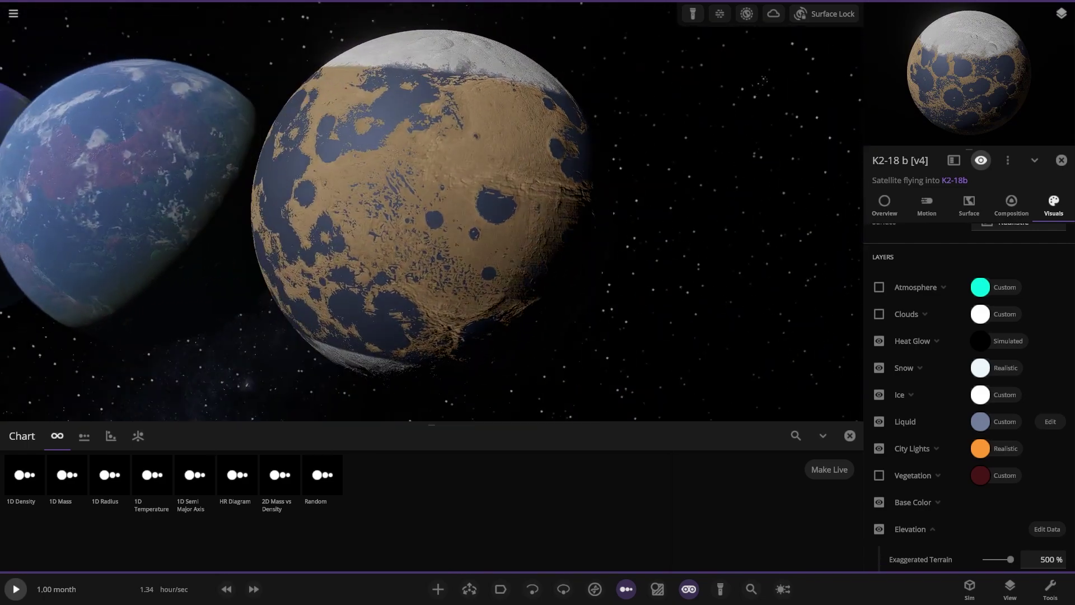
- Restore the green K2-18 b [v4] planet's atmosphere and clouds and return the focus to the neighbouring K2-18b planet
{"action": "scroll", "coordinate": [431, 209], "scroll_direction": "down", "scroll_amount": 5}
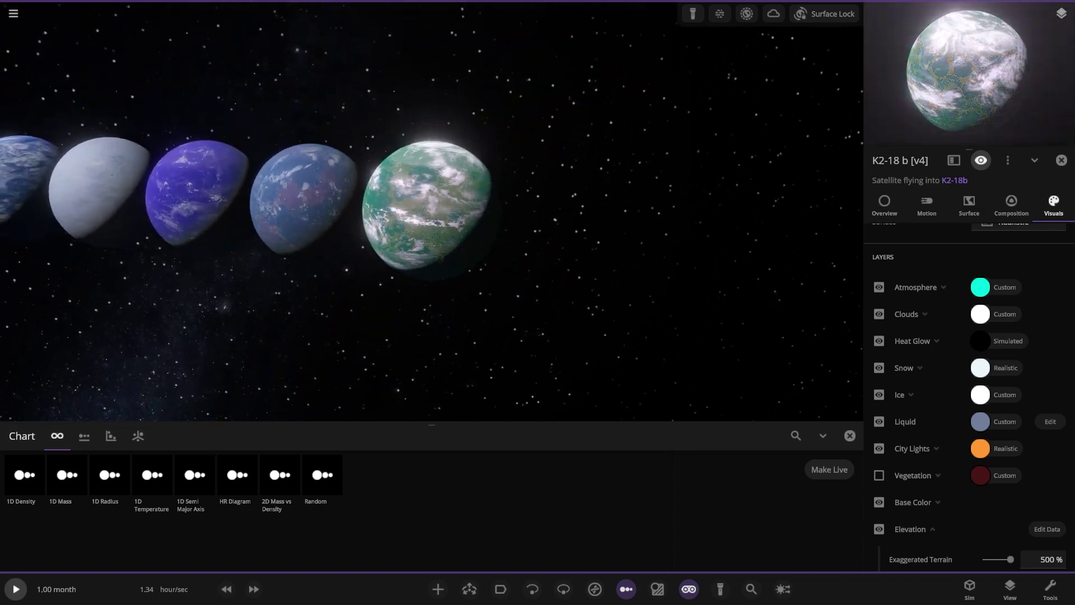
{"action": "scroll", "coordinate": [431, 210], "scroll_direction": "down", "scroll_amount": 3}
{"action": "double_click", "coordinate": [384, 205]}
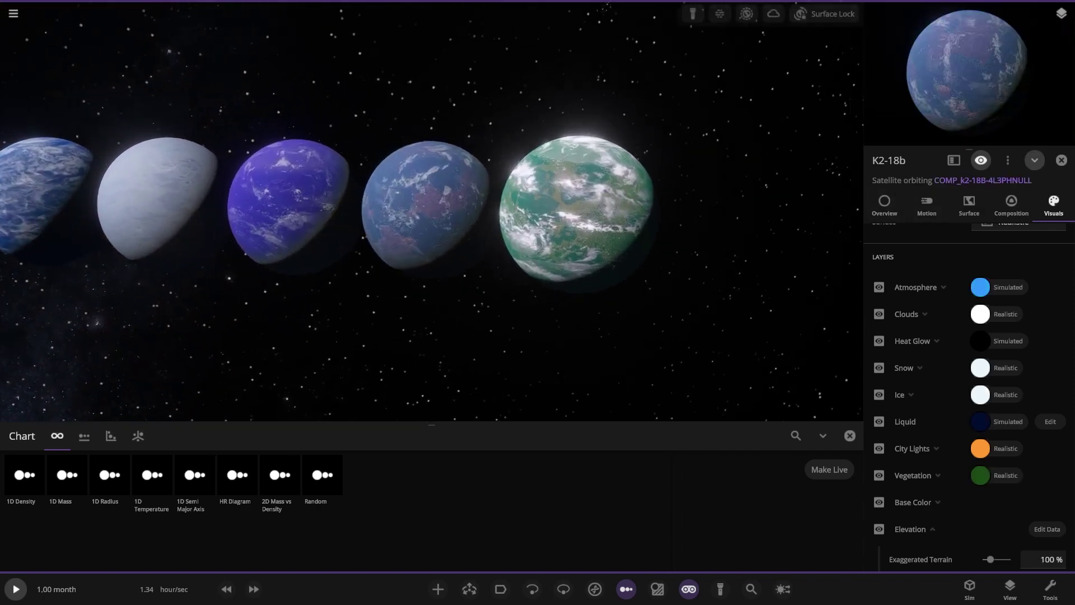
{"action": "key", "text": "Escape"}
- Focus on the pale white planet and hide its atmosphere and cloud layers to examine the bare surface
{"action": "left_click", "coordinate": [413, 201]}
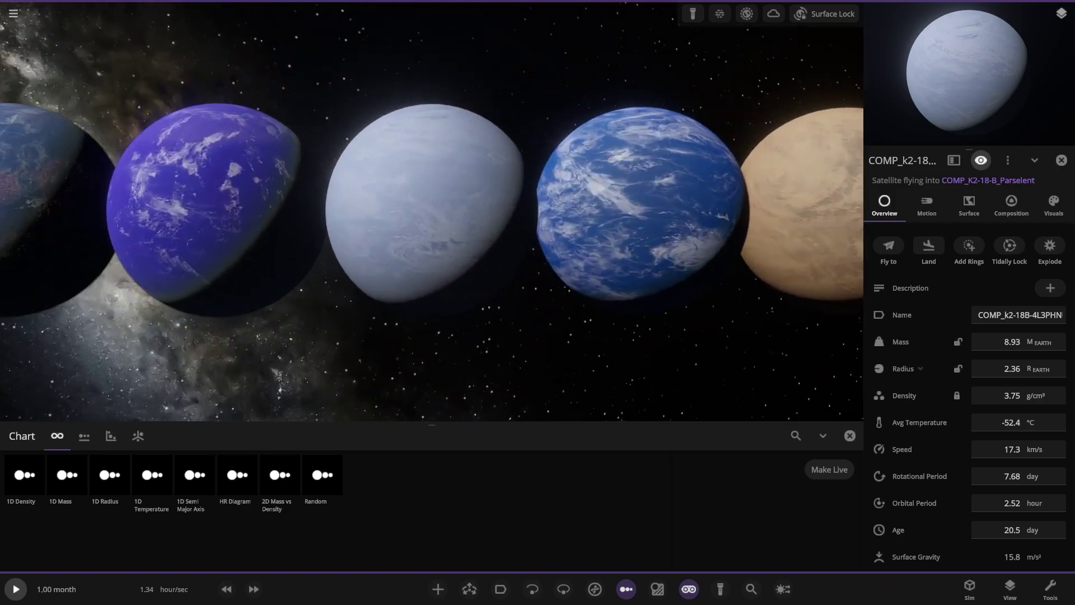
{"action": "scroll", "coordinate": [431, 210], "scroll_direction": "up", "scroll_amount": 3}
{"action": "scroll", "coordinate": [431, 211], "scroll_direction": "down", "scroll_amount": 1}
{"action": "left_click", "coordinate": [1052, 206]}
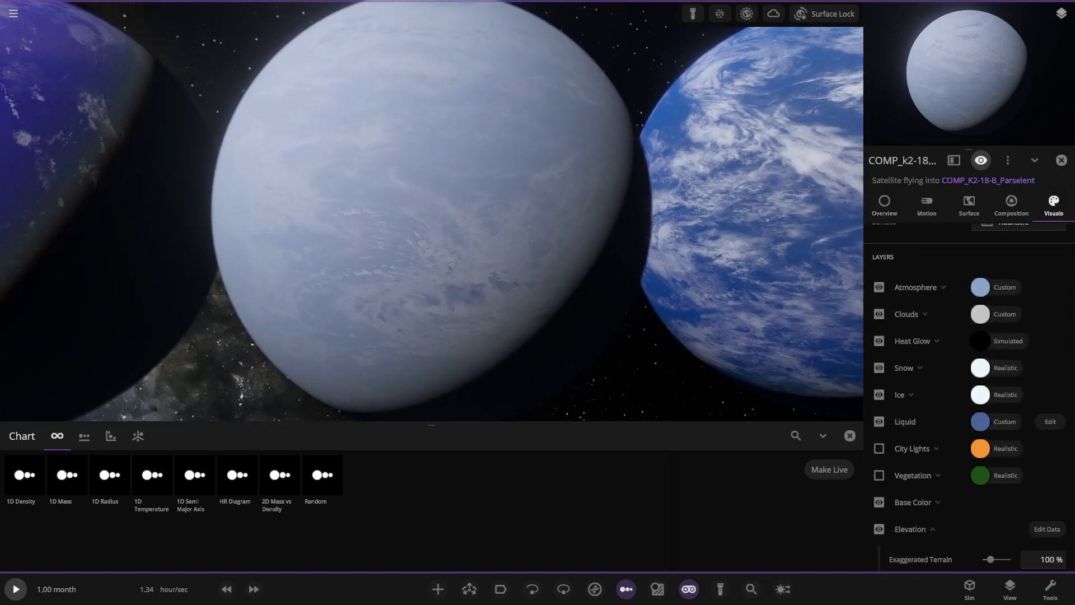
{"action": "left_click", "coordinate": [878, 287]}
{"action": "left_click", "coordinate": [879, 314]}
{"action": "scroll", "coordinate": [431, 211], "scroll_direction": "down", "scroll_amount": 3}
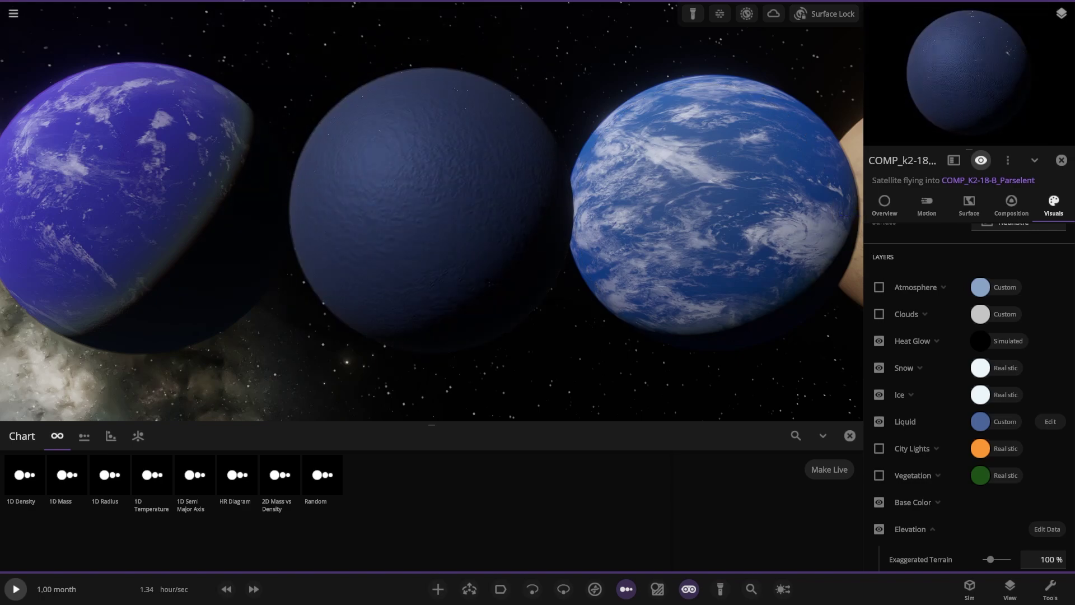
- Show the pale white planet's atmosphere and clouds again and compare it with its neighbours from the opposite side of the row
{"action": "left_click", "coordinate": [879, 287]}
{"action": "left_click_drag", "start_coordinate": [728, 224], "coordinate": [695, 185]}
{"action": "scroll", "coordinate": [431, 210], "scroll_direction": "up", "scroll_amount": 2}
{"action": "left_click_drag", "start_coordinate": [392, 213], "coordinate": [643, 213]}
{"action": "scroll", "coordinate": [431, 211], "scroll_direction": "down", "scroll_amount": 4}
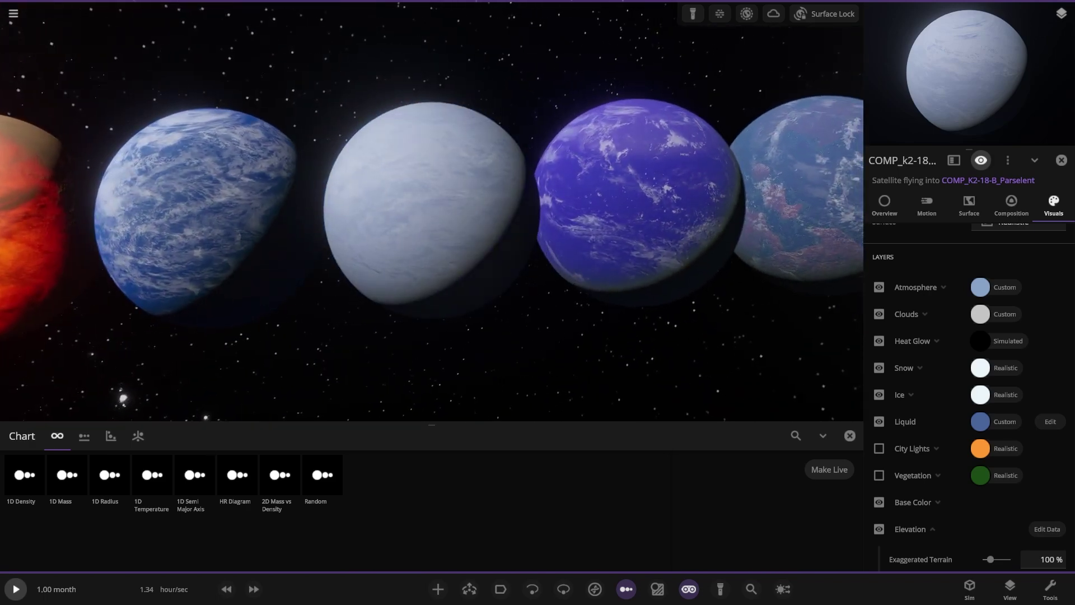
- Check the pale white planet's overview properties, read its full name and inspect its cloud cover up close
{"action": "left_click", "coordinate": [884, 205]}
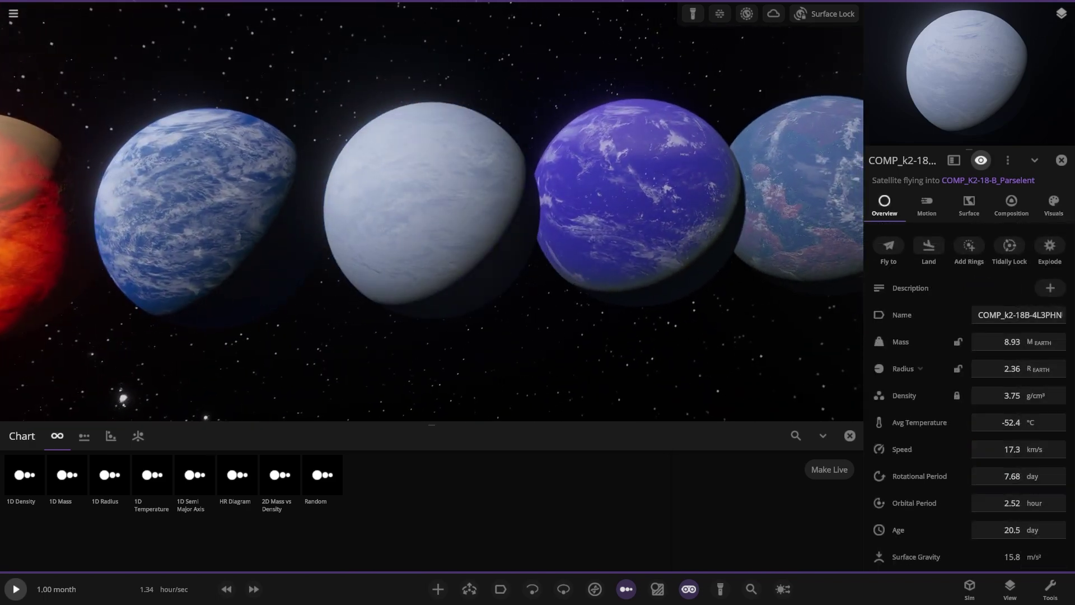
{"action": "left_click_drag", "start_coordinate": [1002, 315], "coordinate": [1063, 314]}
{"action": "left_click", "coordinate": [1032, 314]}
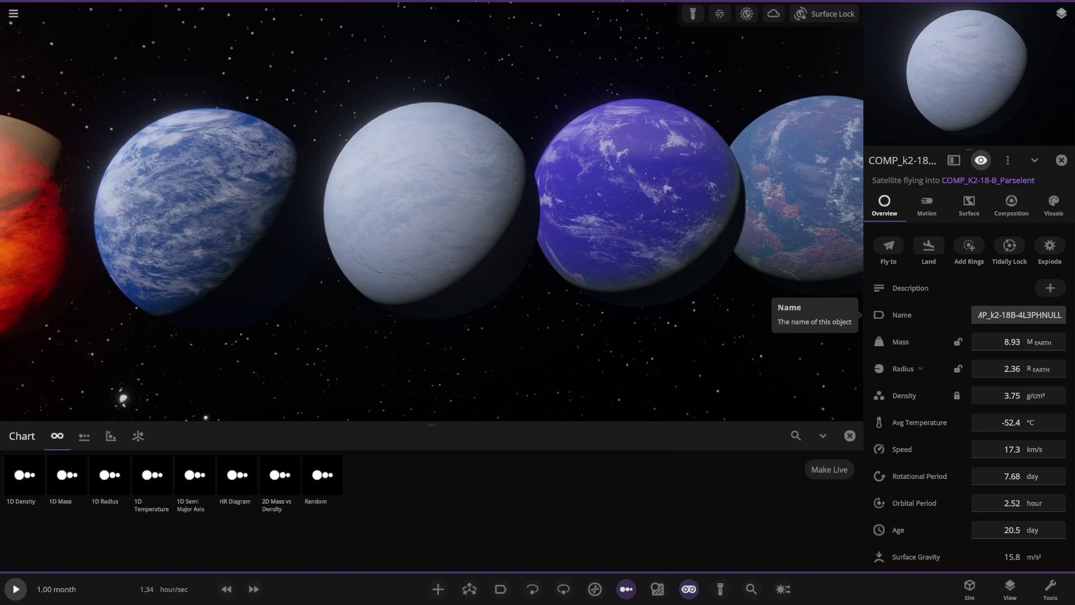
{"action": "key", "text": "Return"}
{"action": "scroll", "coordinate": [431, 210], "scroll_direction": "up", "scroll_amount": 5}
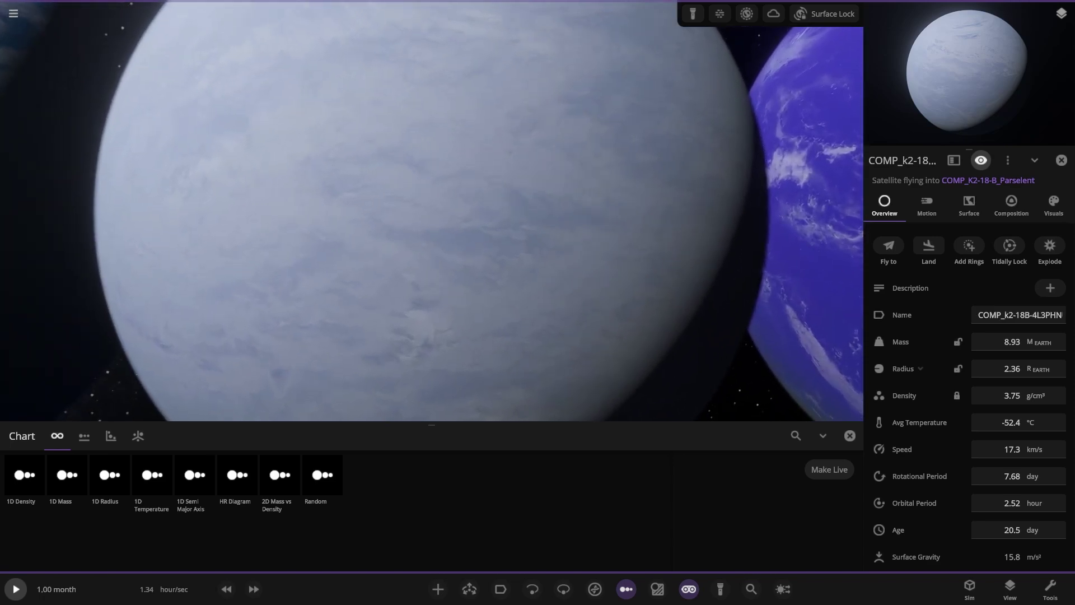